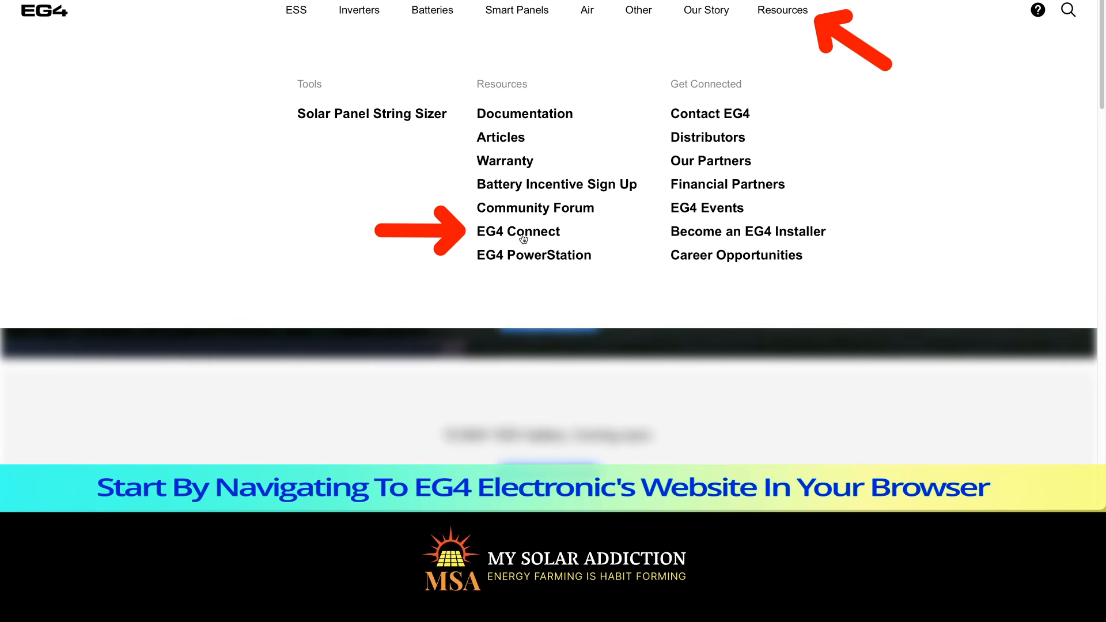
Open EG4 Connect from the EG4 website and bring up the Remote Update page for the station's devices.
left_click(519, 231)
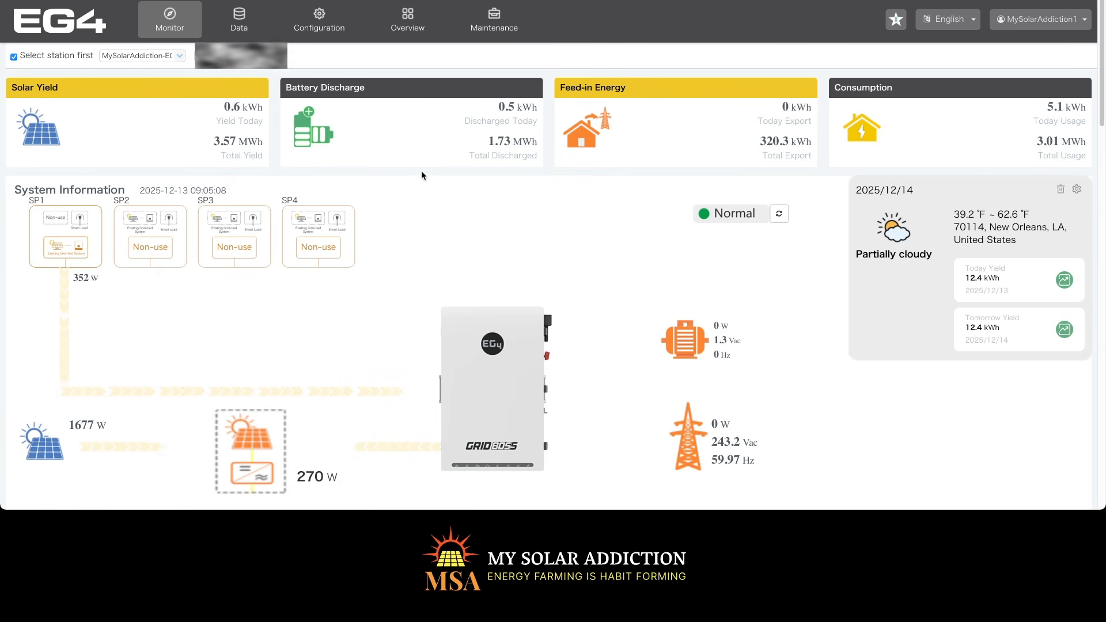
left_click(494, 23)
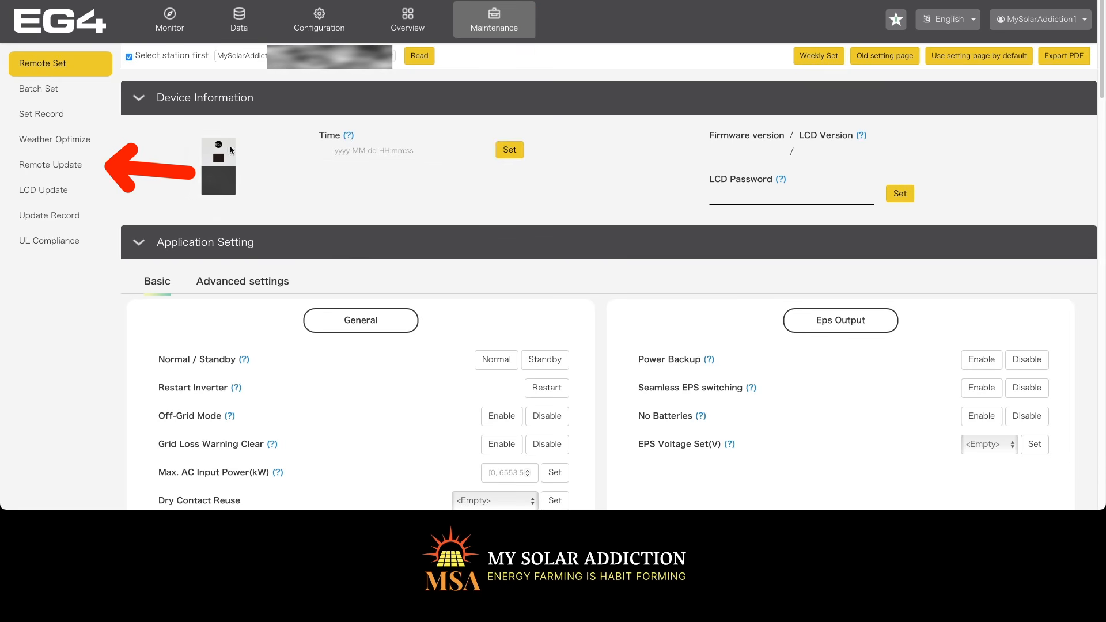
left_click(50, 166)
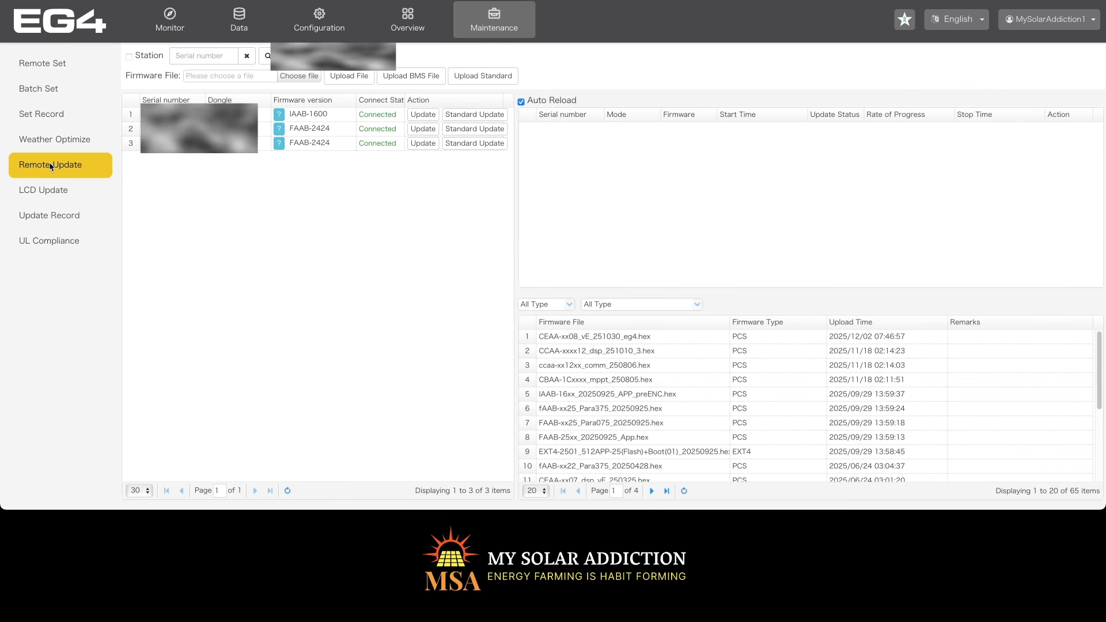
Read the inverter's current settings on the Remote Set page and switch the inverter to Standby.
left_click(61, 65)
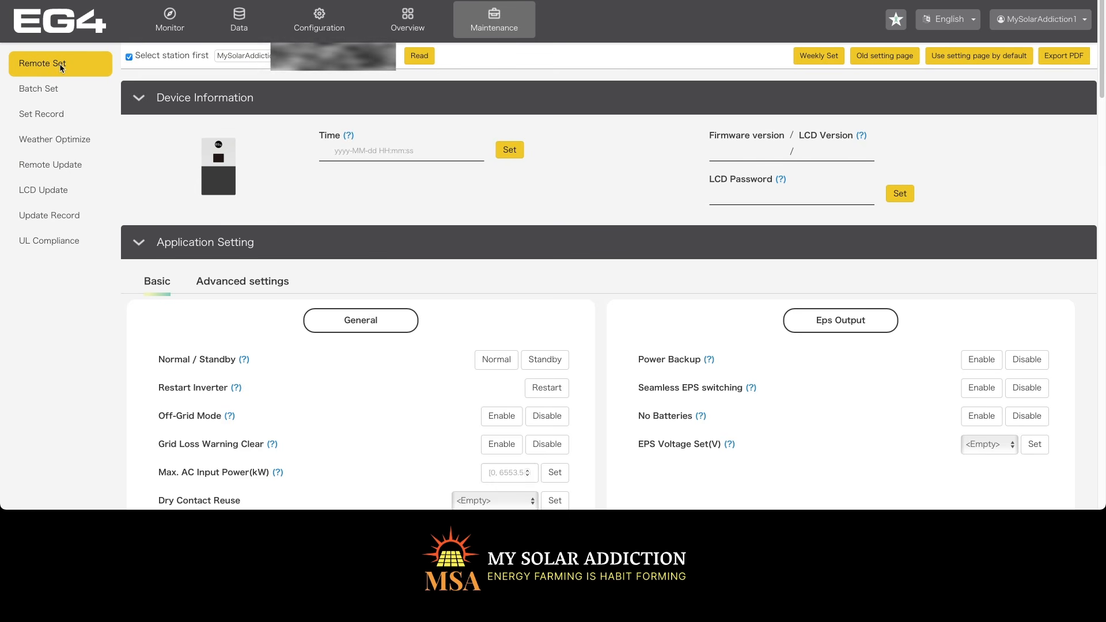
left_click(422, 56)
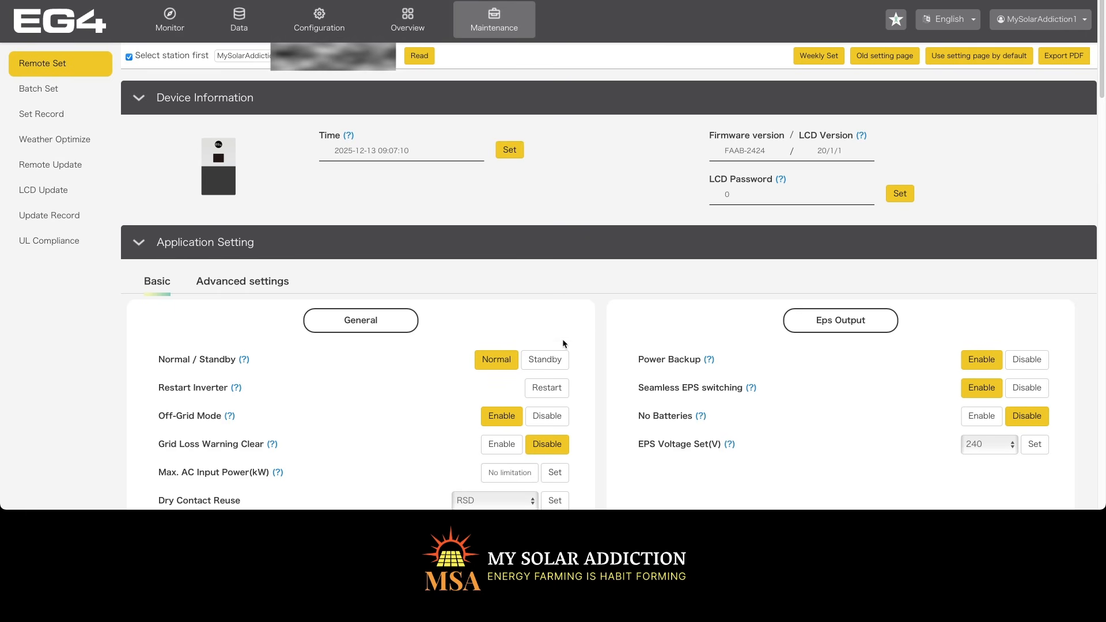
left_click(554, 361)
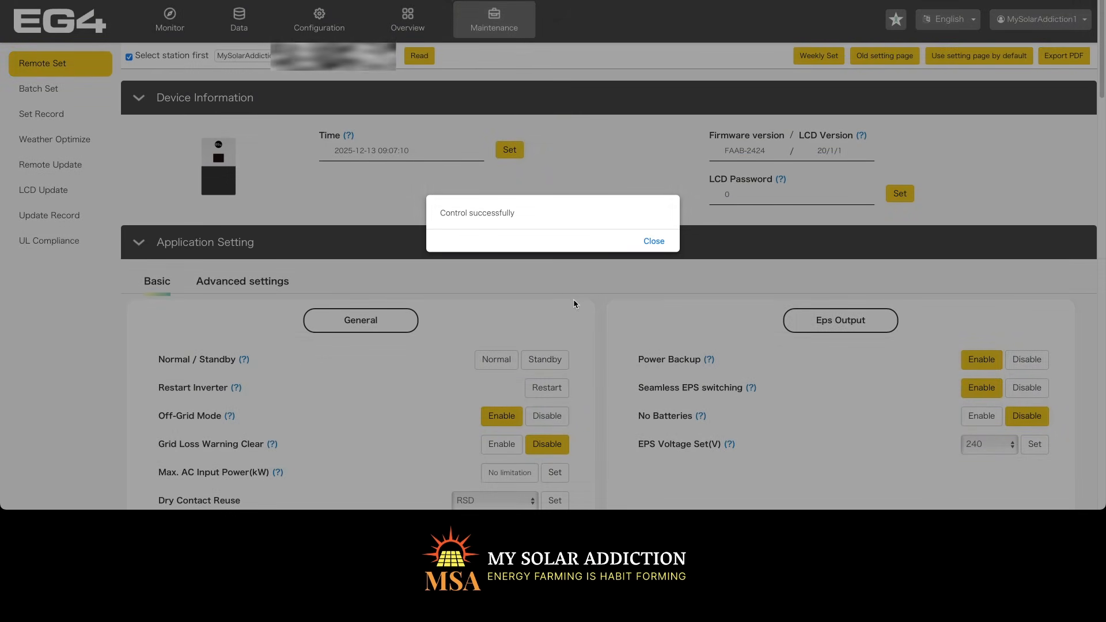
left_click(653, 241)
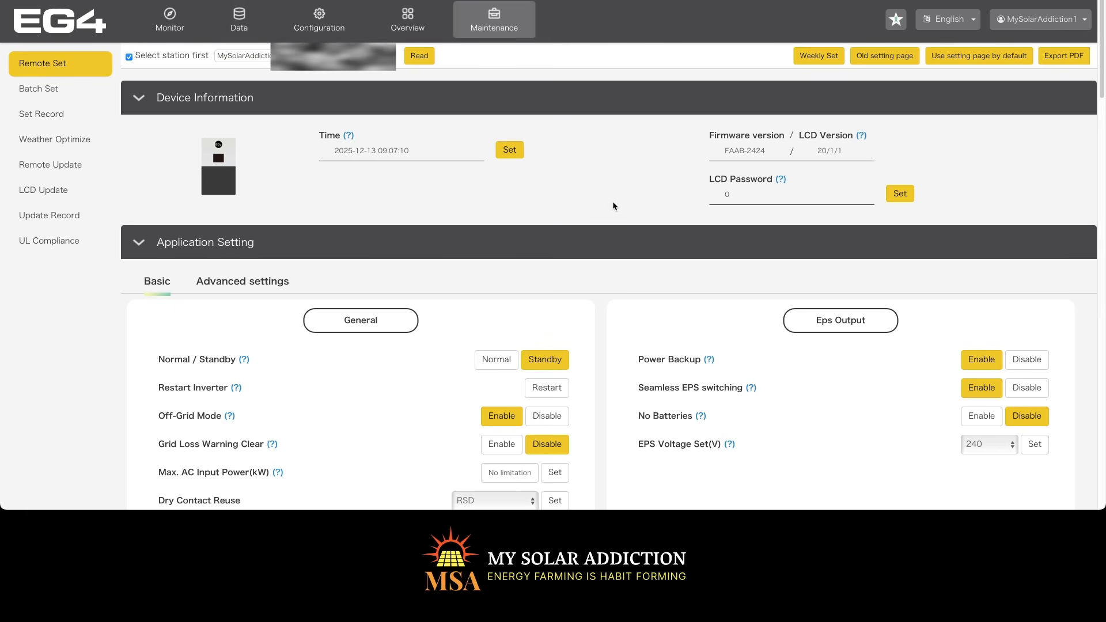
Check the suggested firmware updates for the IAAB-1600 device and the first FAAB-2424 inverter.
left_click(25, 167)
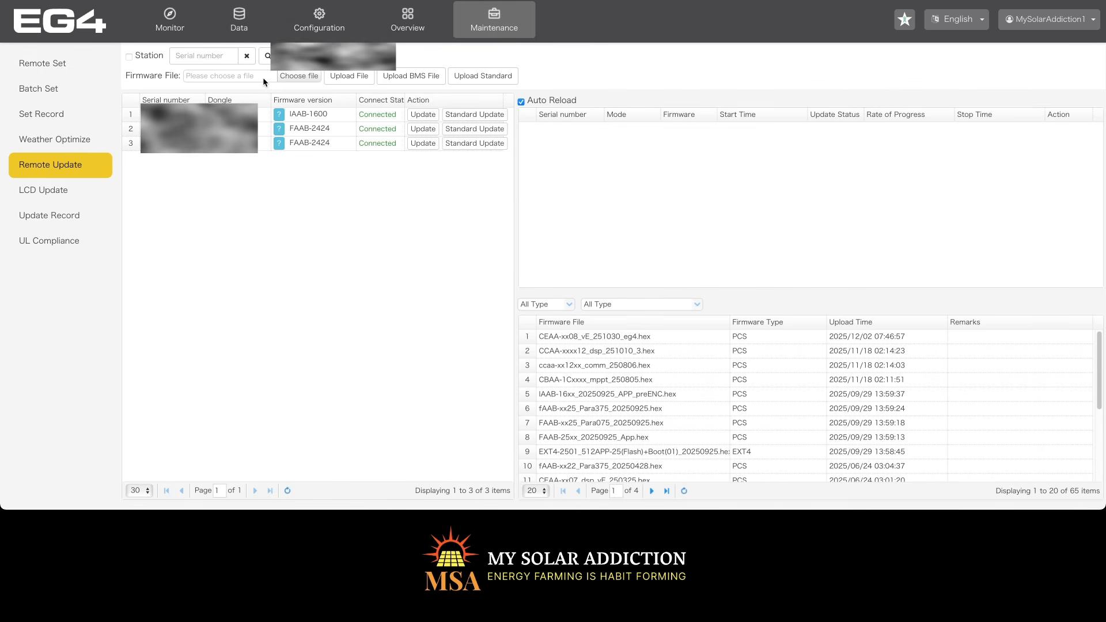
left_click(279, 116)
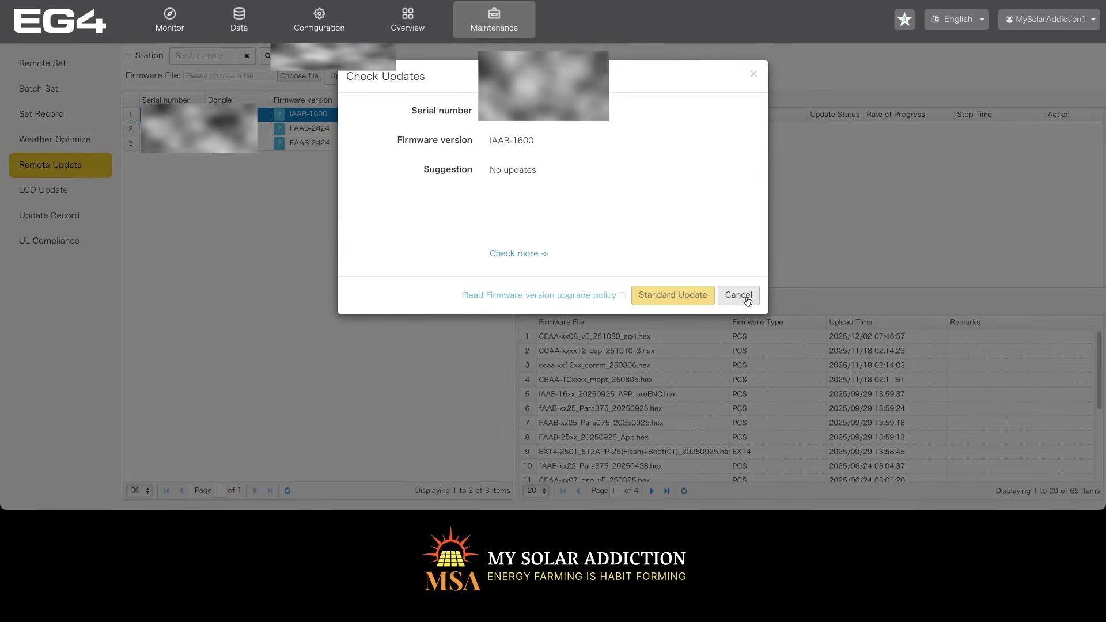
left_click(747, 296)
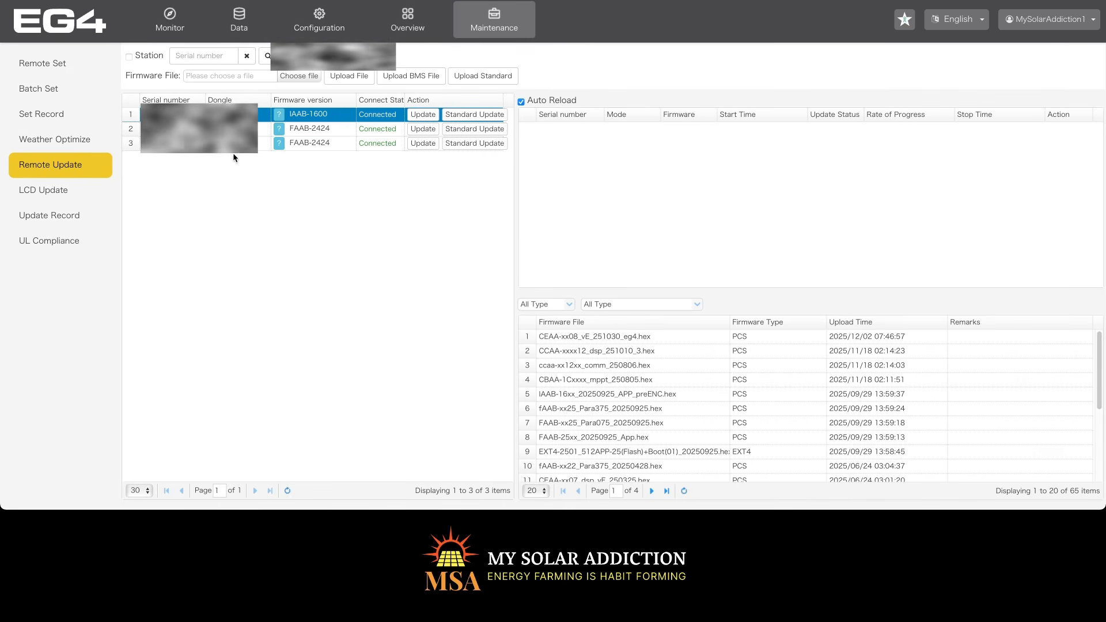
left_click(280, 133)
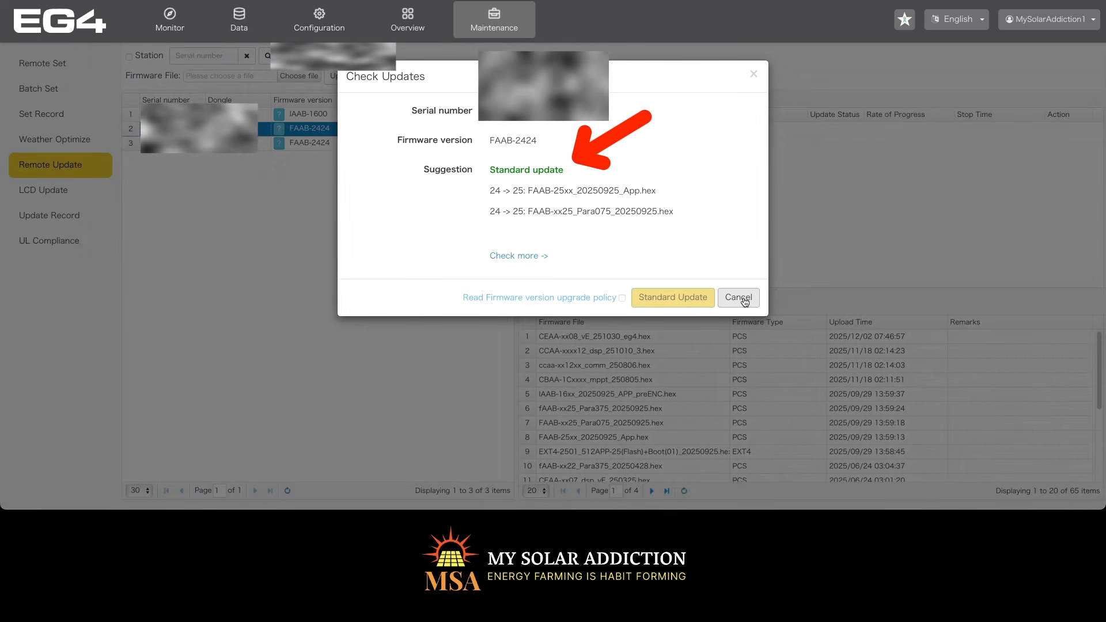
left_click(746, 300)
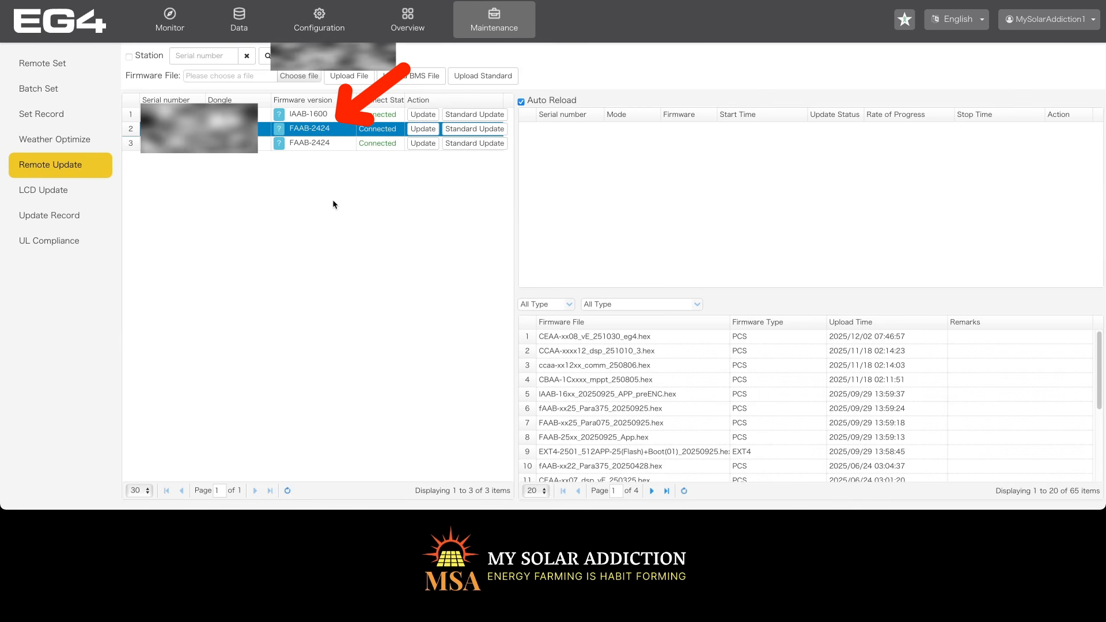
Back out of the second device's Standard Update and disable Off-Grid Mode in the inverter's remote settings.
left_click(497, 129)
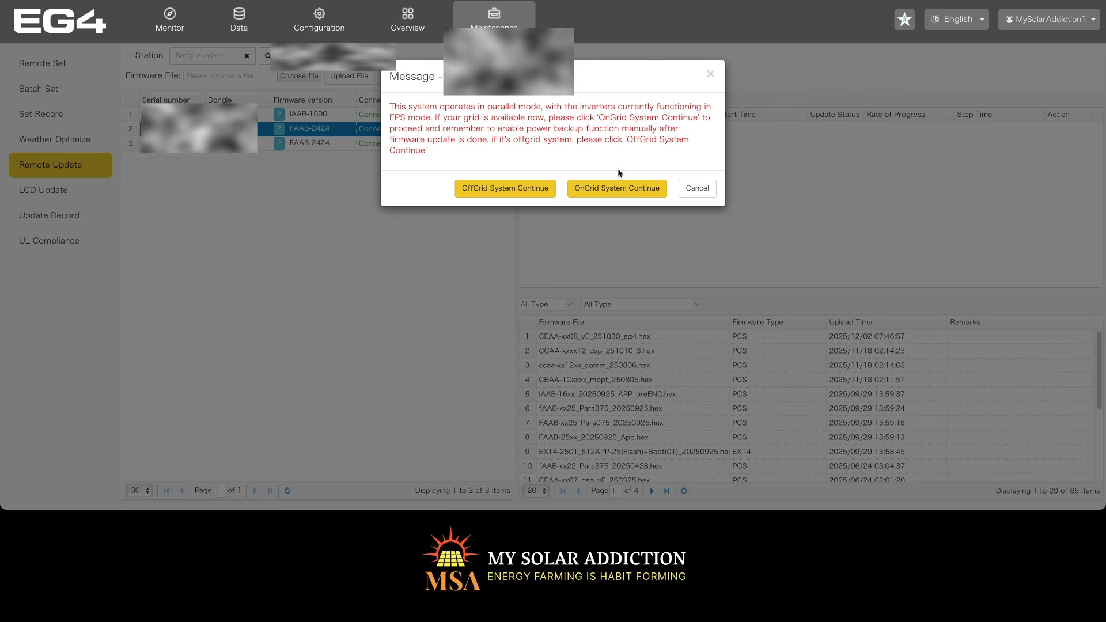
left_click(698, 188)
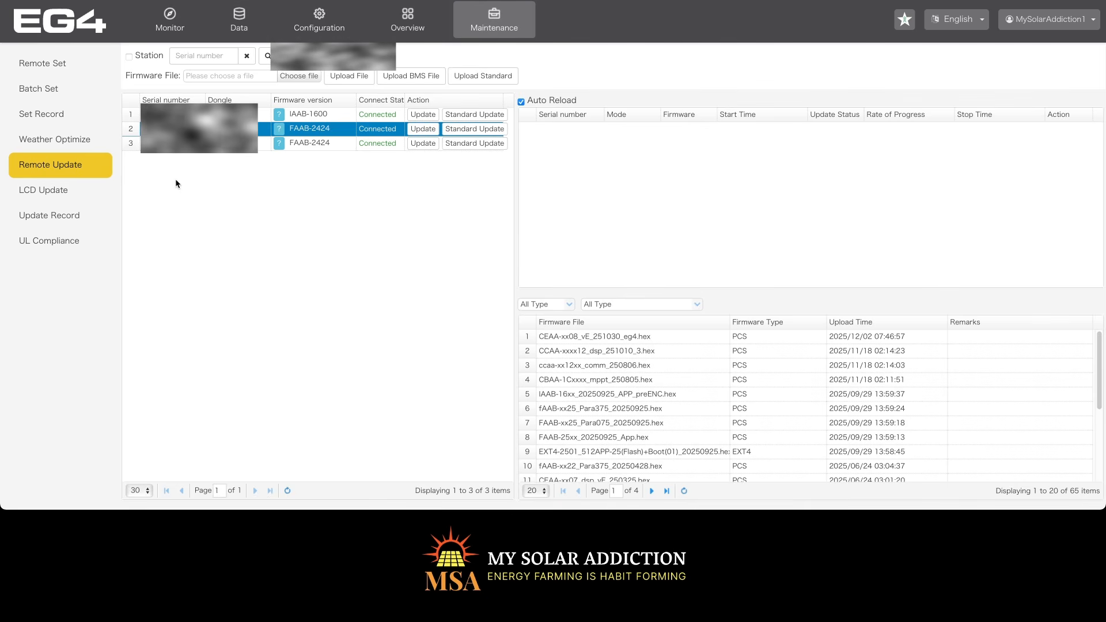
left_click(67, 68)
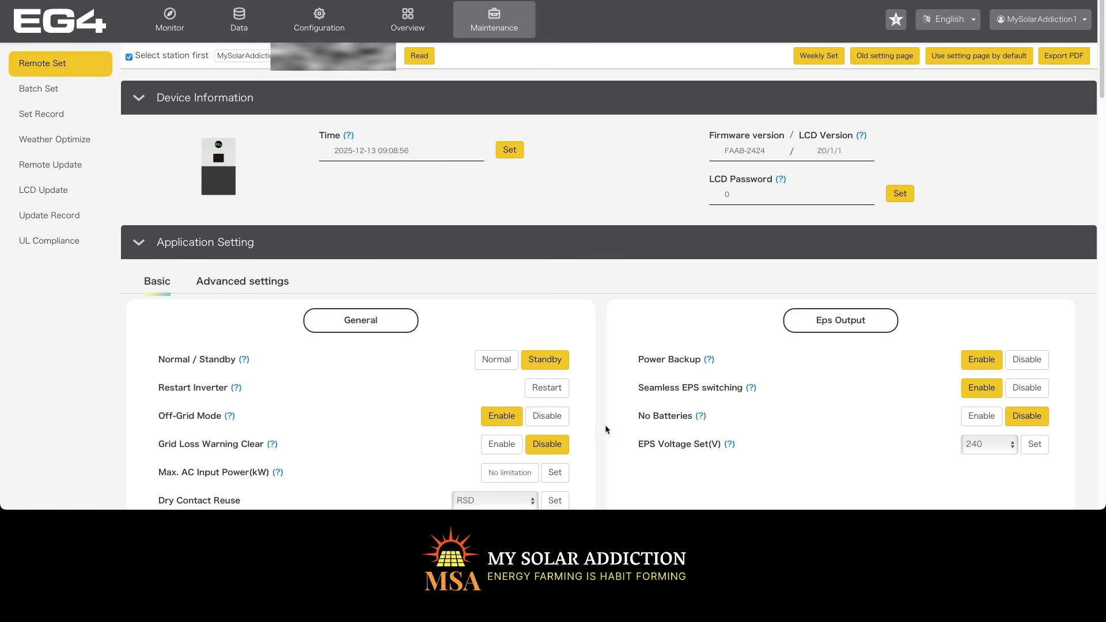
left_click(548, 417)
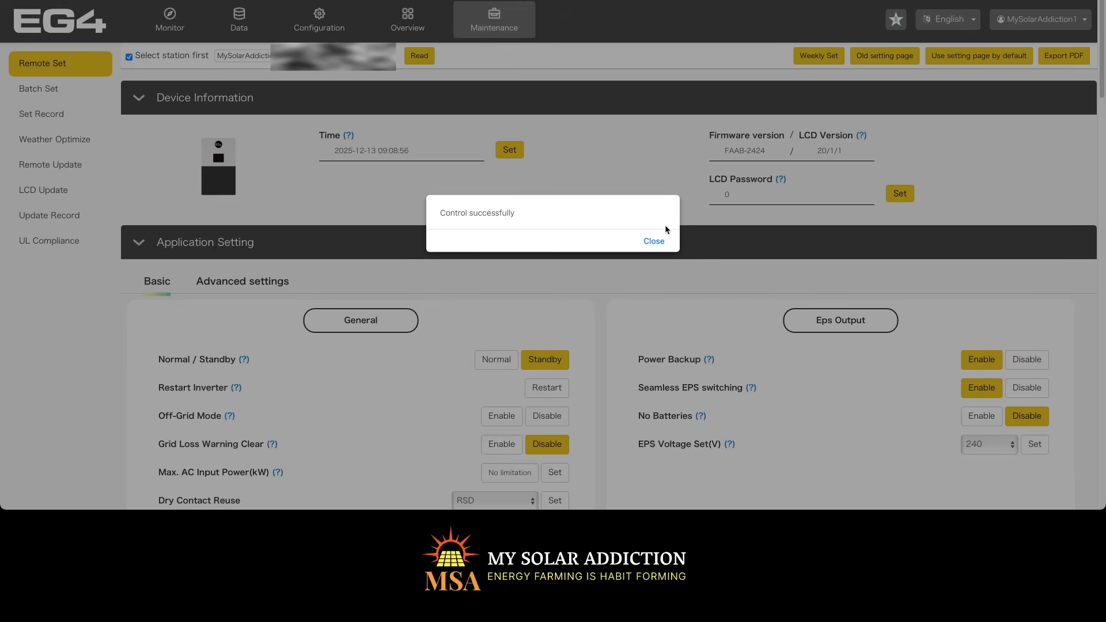
left_click(661, 242)
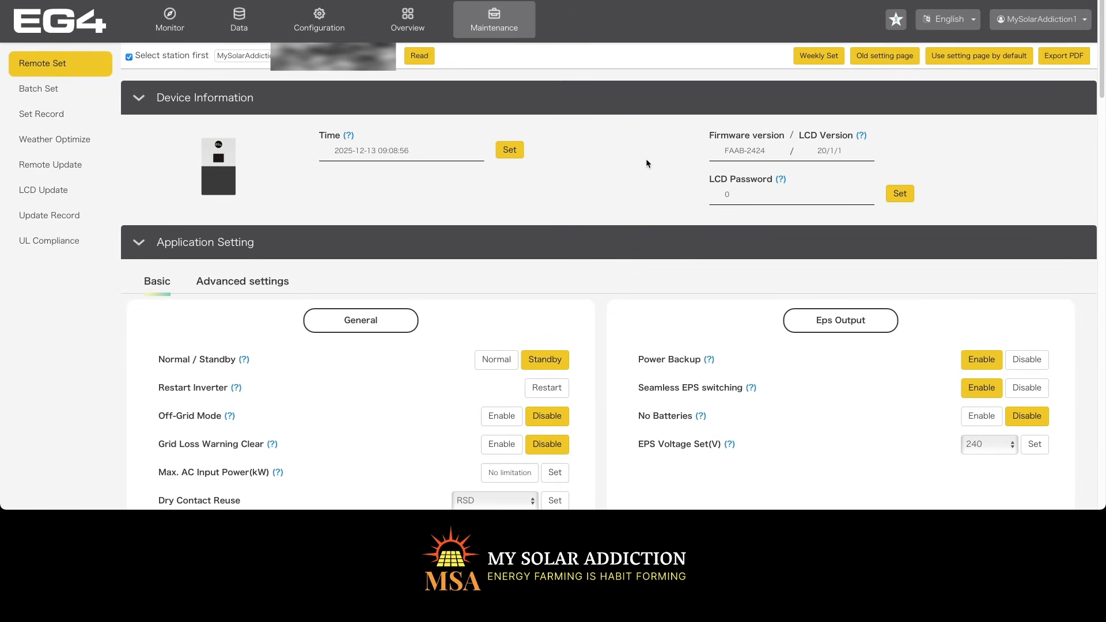
Start the Standard Update on the second listed device, continuing as an on-grid system.
left_click(61, 166)
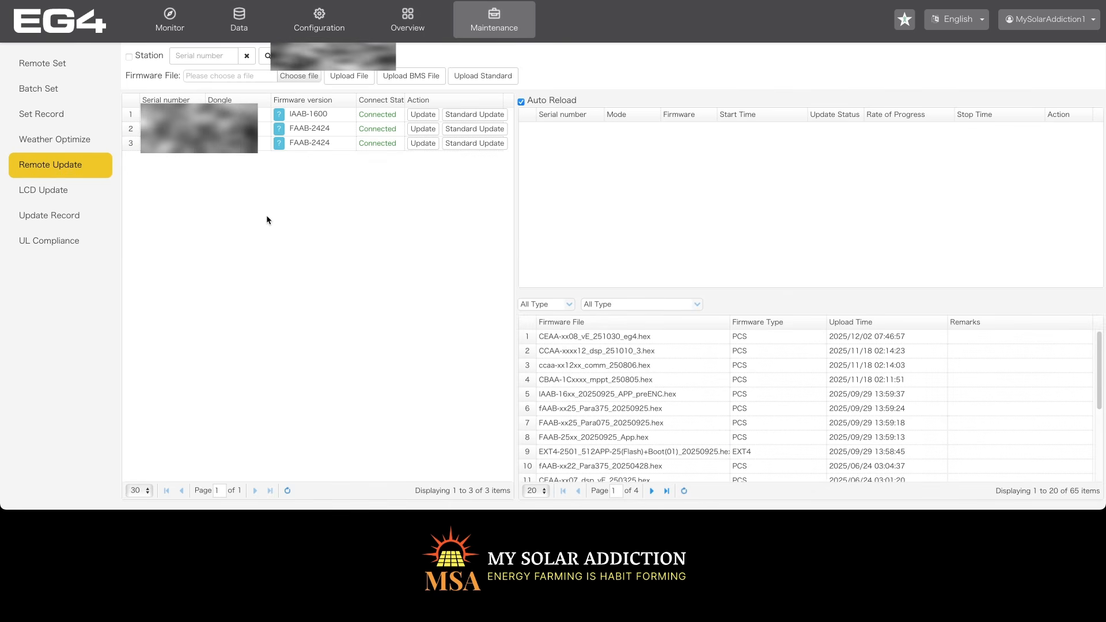
left_click(462, 133)
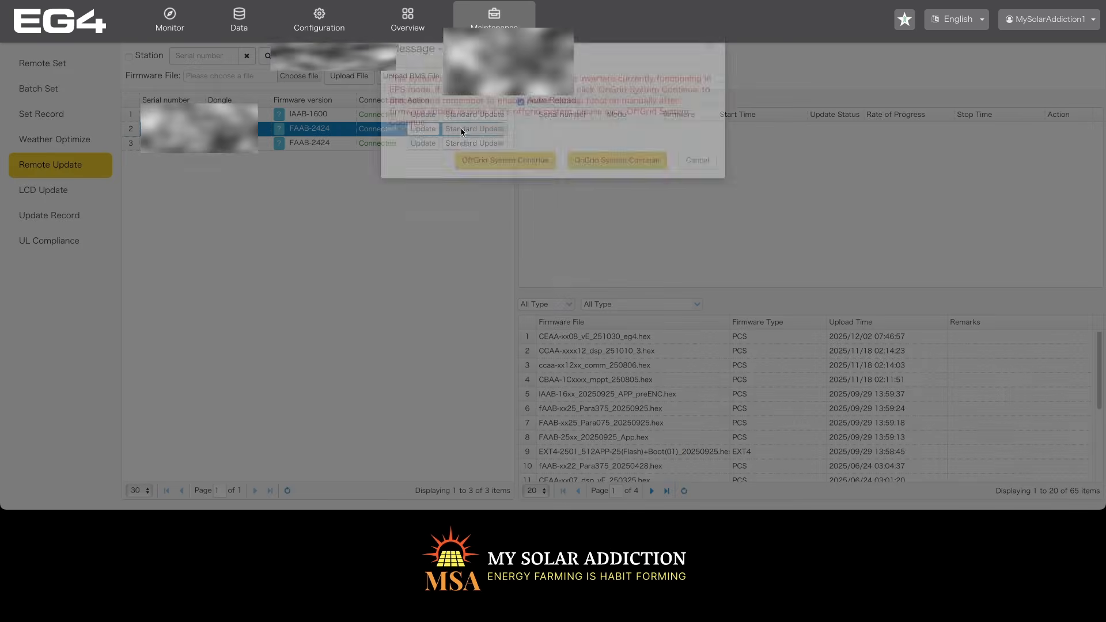
left_click(617, 192)
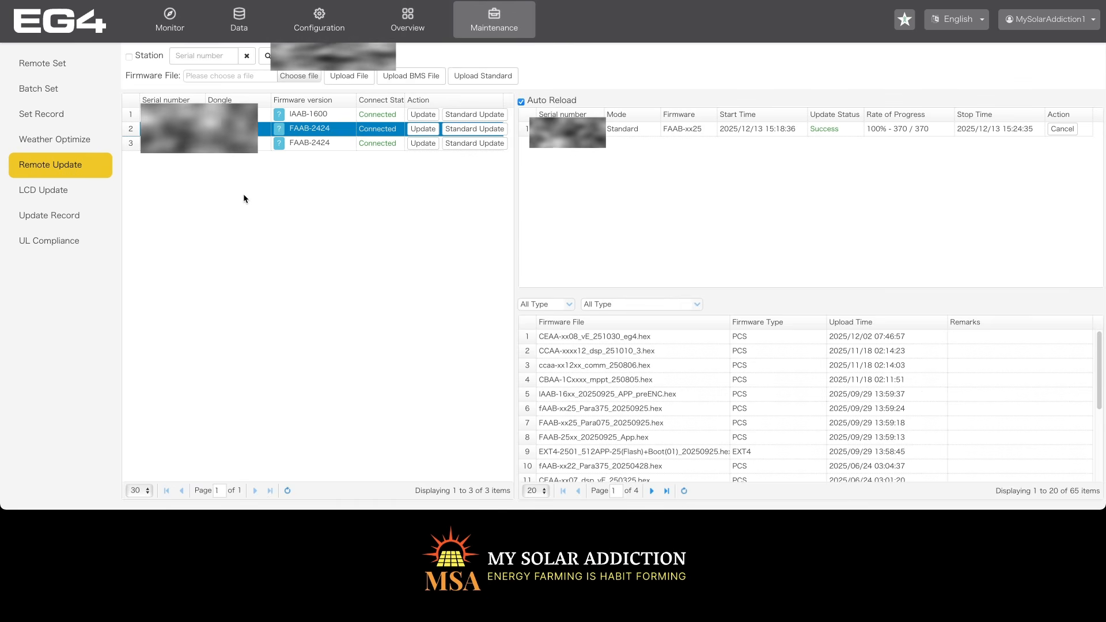
Check the suggested firmware updates for the second and third listed inverters.
left_click(280, 131)
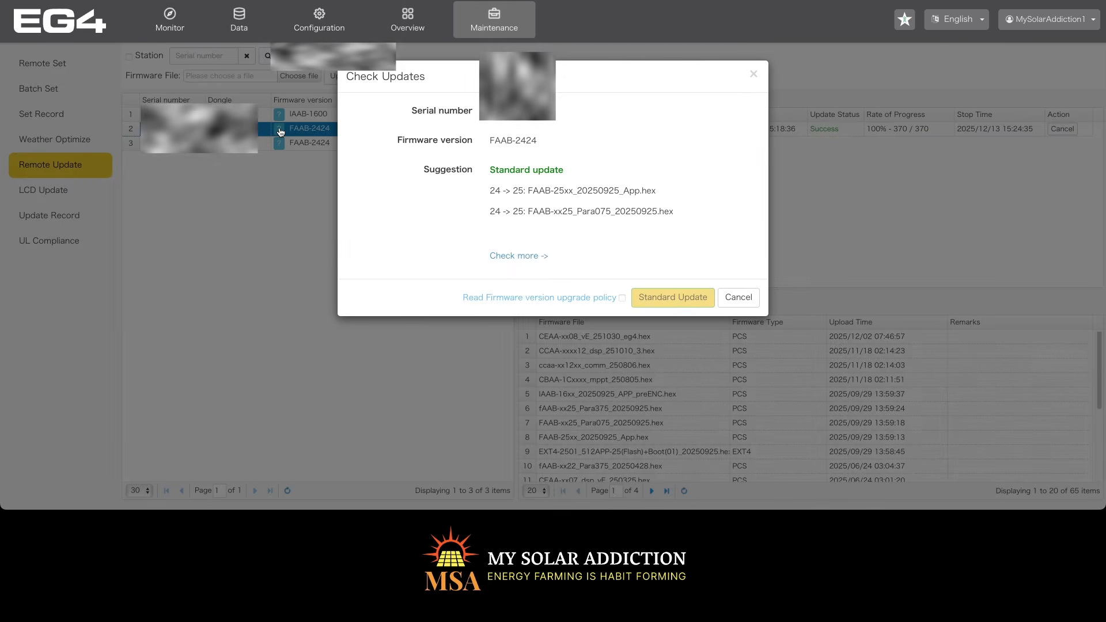
left_click(770, 233)
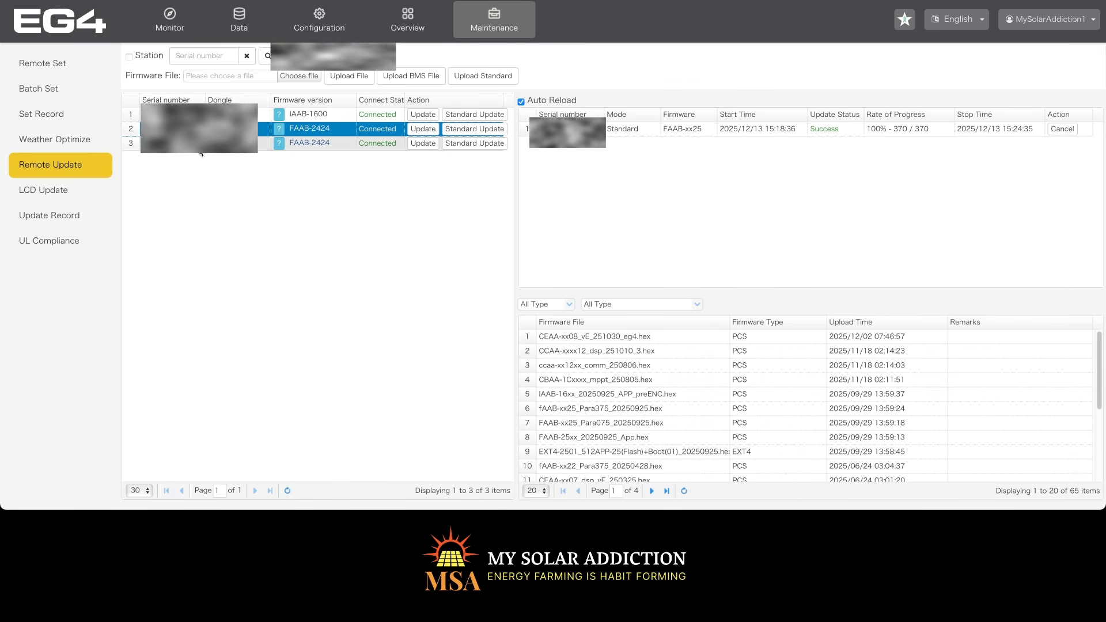
left_click(380, 142)
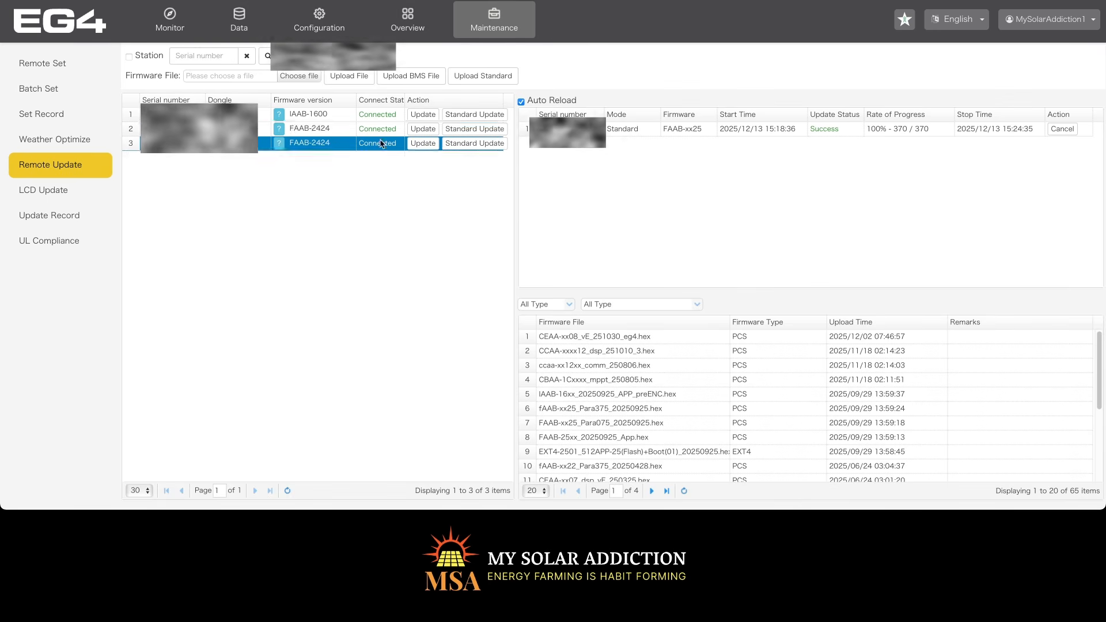
left_click(279, 144)
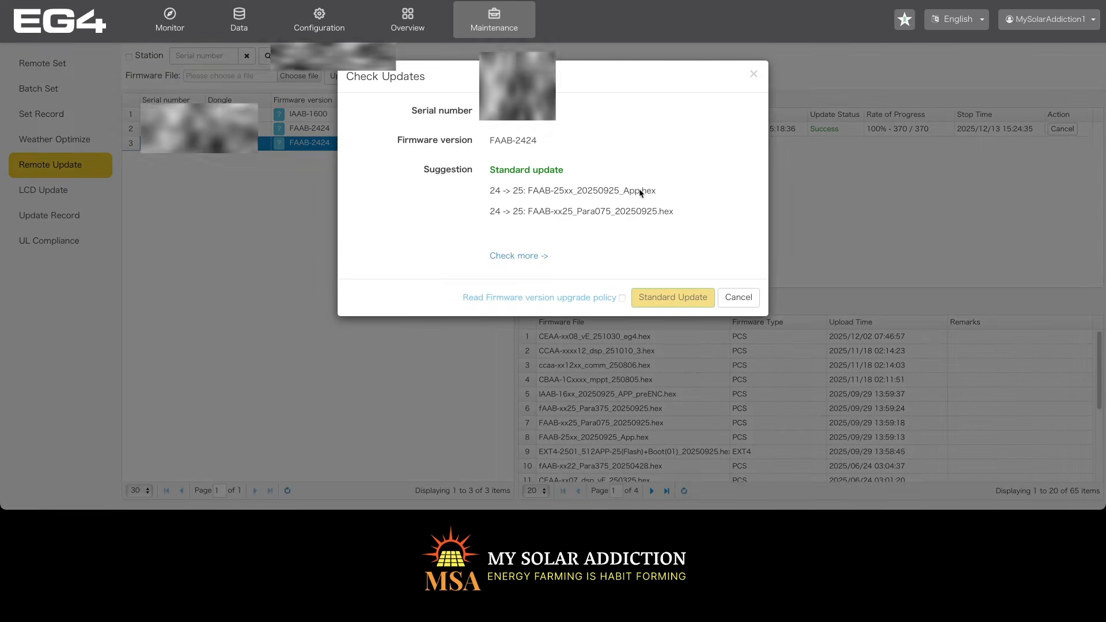
left_click(740, 297)
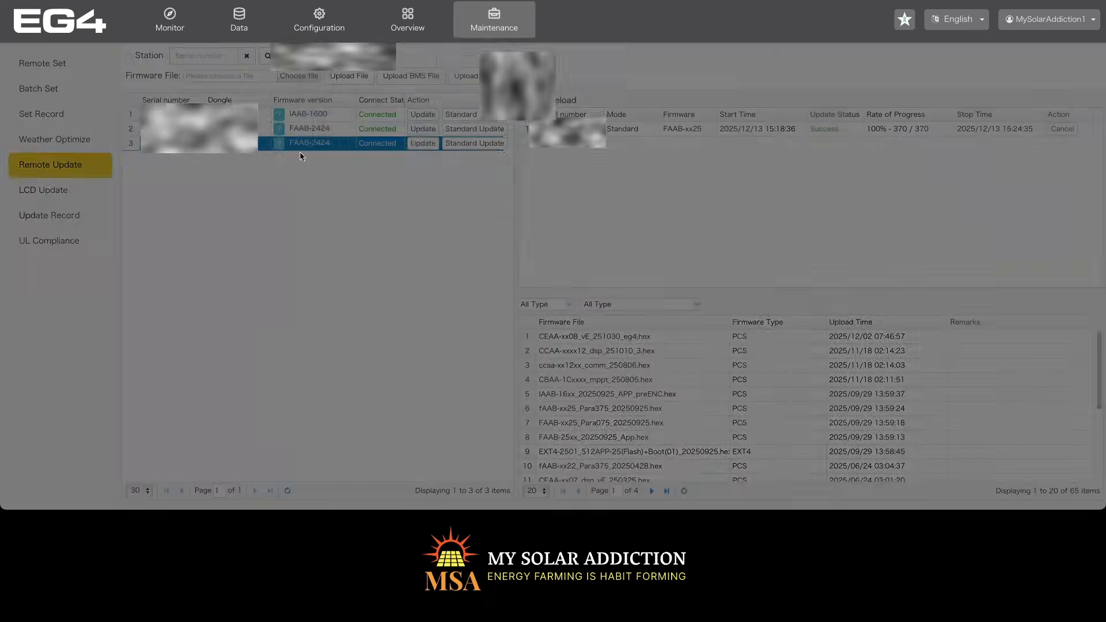
Accept the firmware upgrade policy for the third listed inverter and start its Standard Update as an on-grid system.
left_click(279, 143)
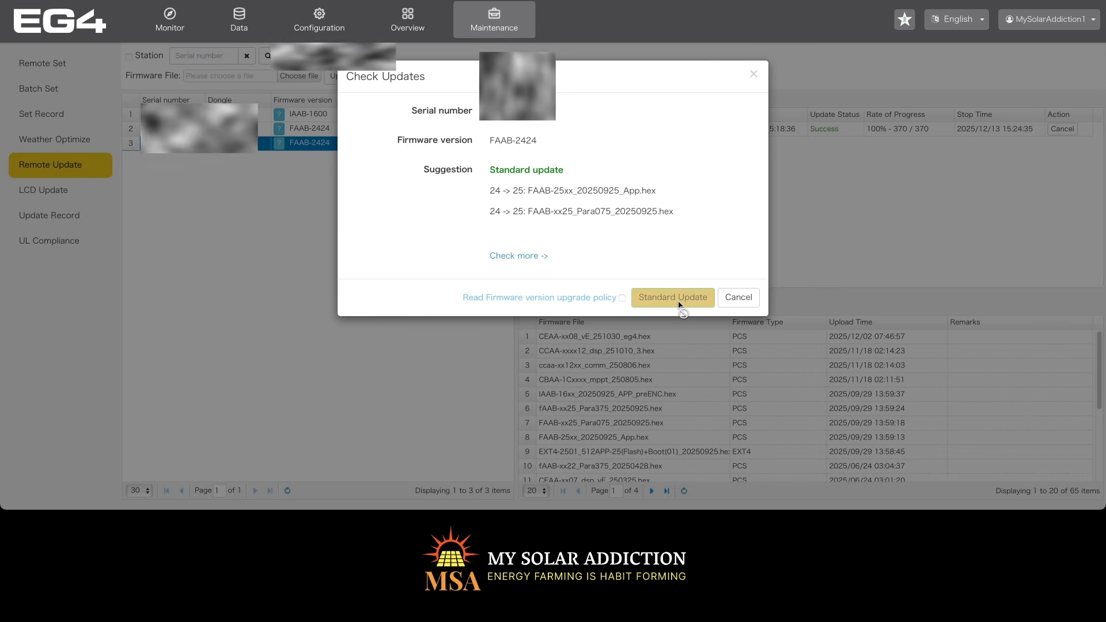
left_click(622, 298)
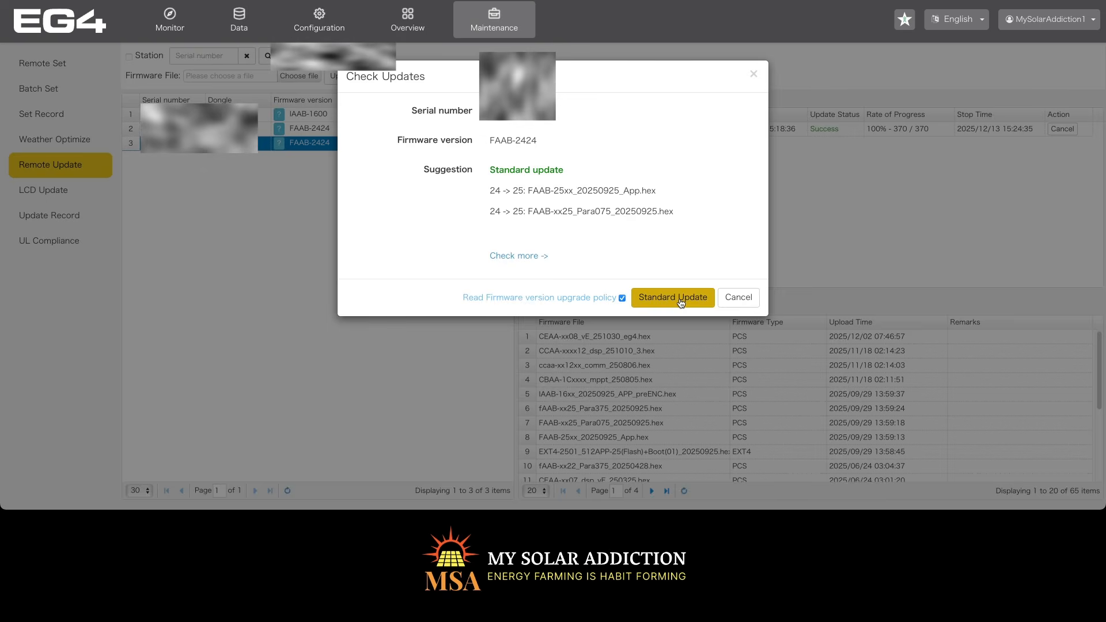
left_click(680, 300)
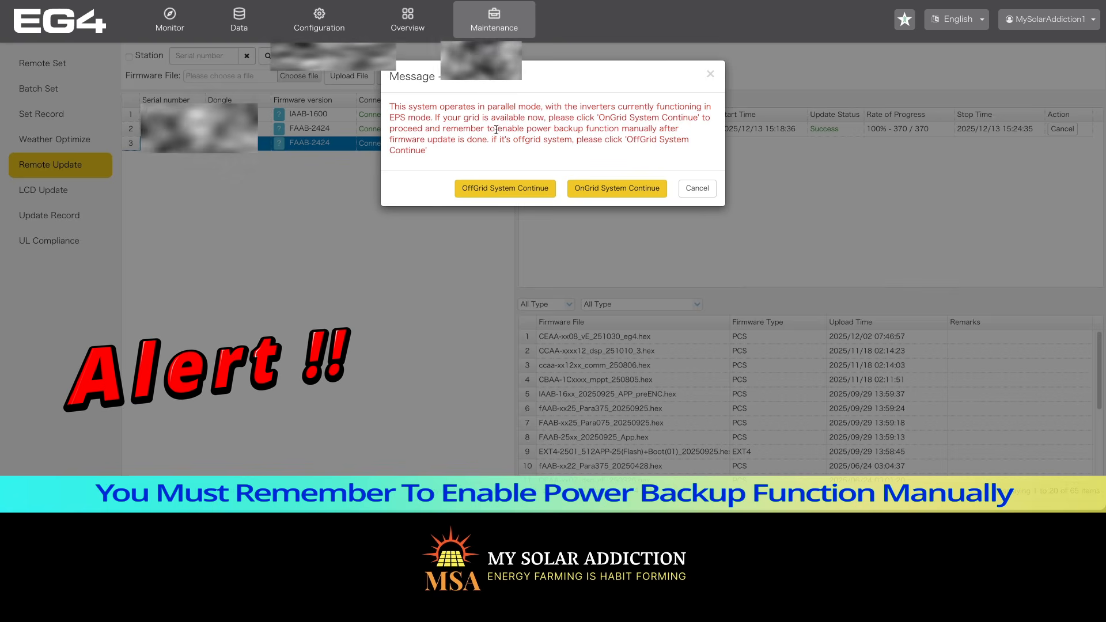
left_click_drag(496, 128, 498, 138)
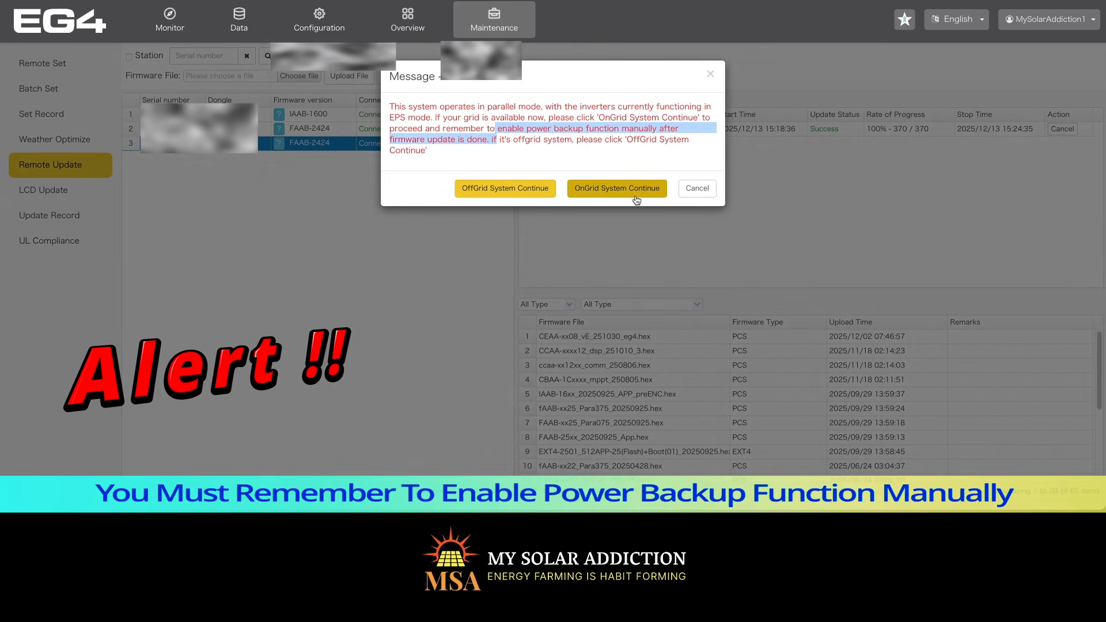
left_click(606, 191)
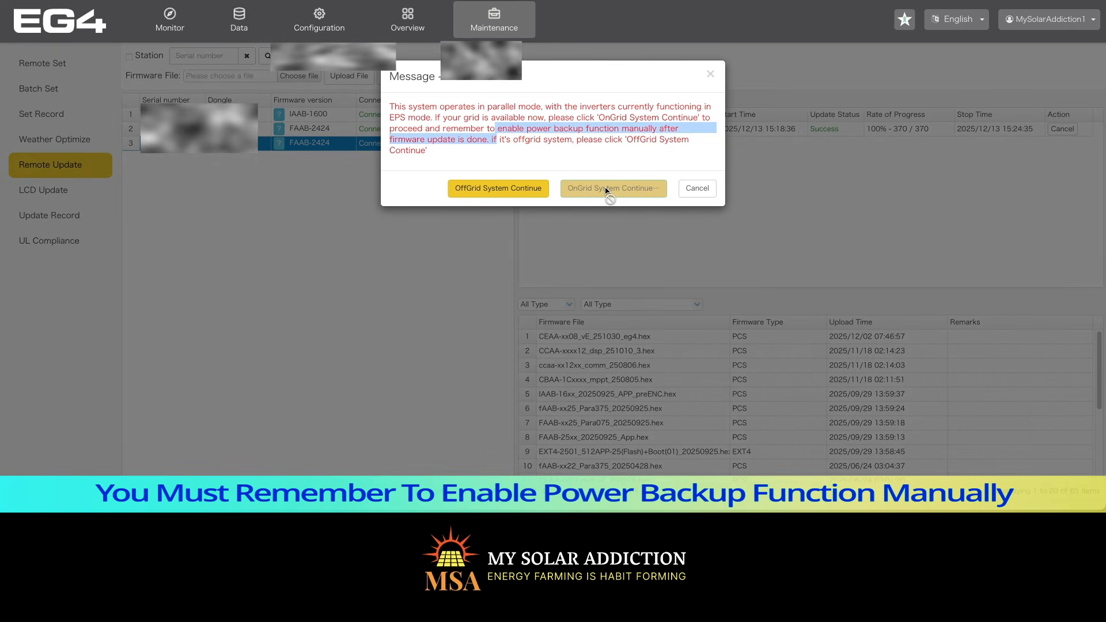
left_click(606, 192)
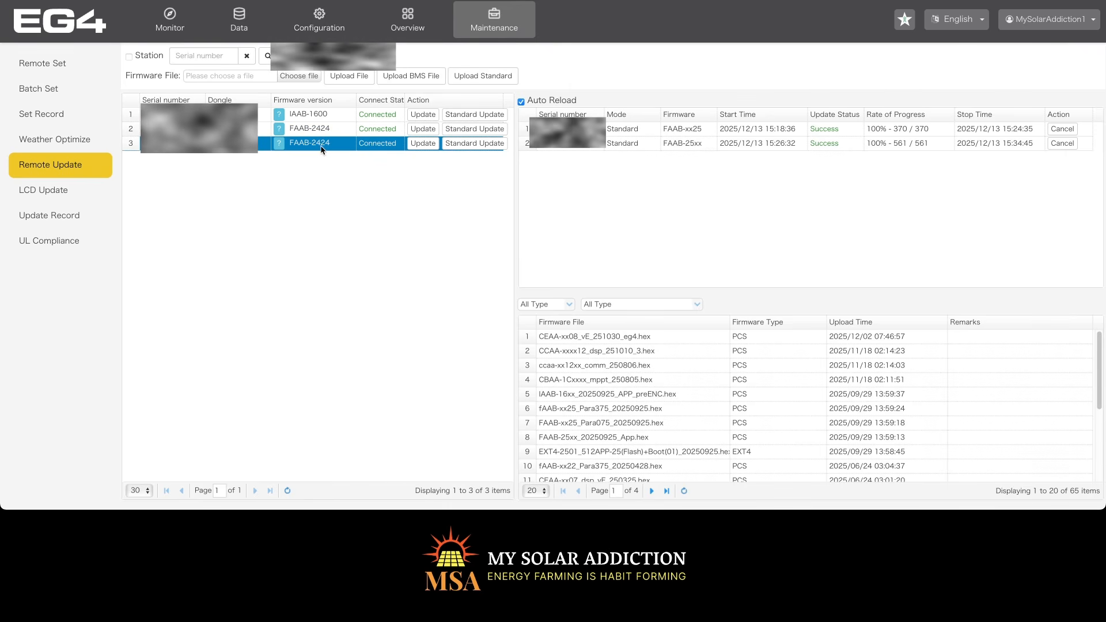
Review the station's Monitor dashboard and the inverters' firmware versions, and check the suggested updates for the third listed inverter.
left_click(183, 34)
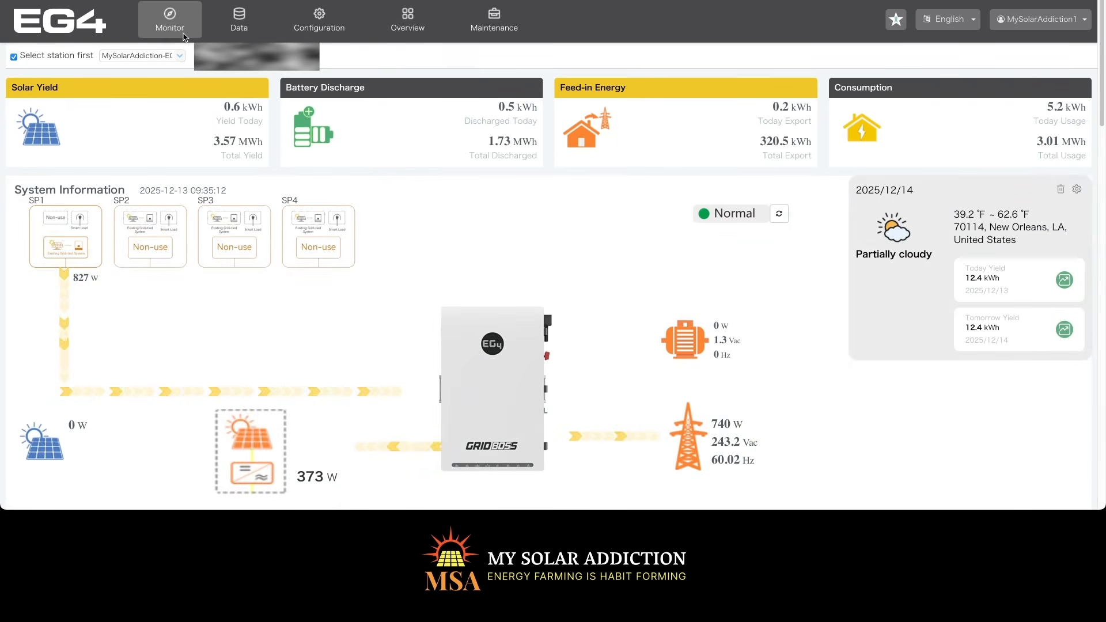
left_click(490, 25)
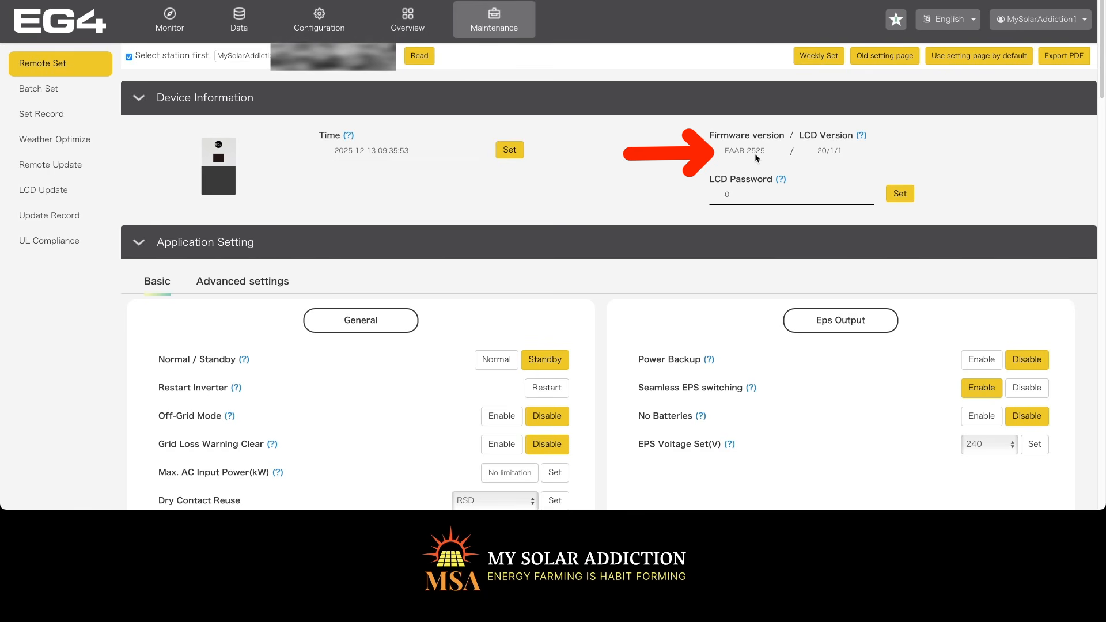
left_click(65, 167)
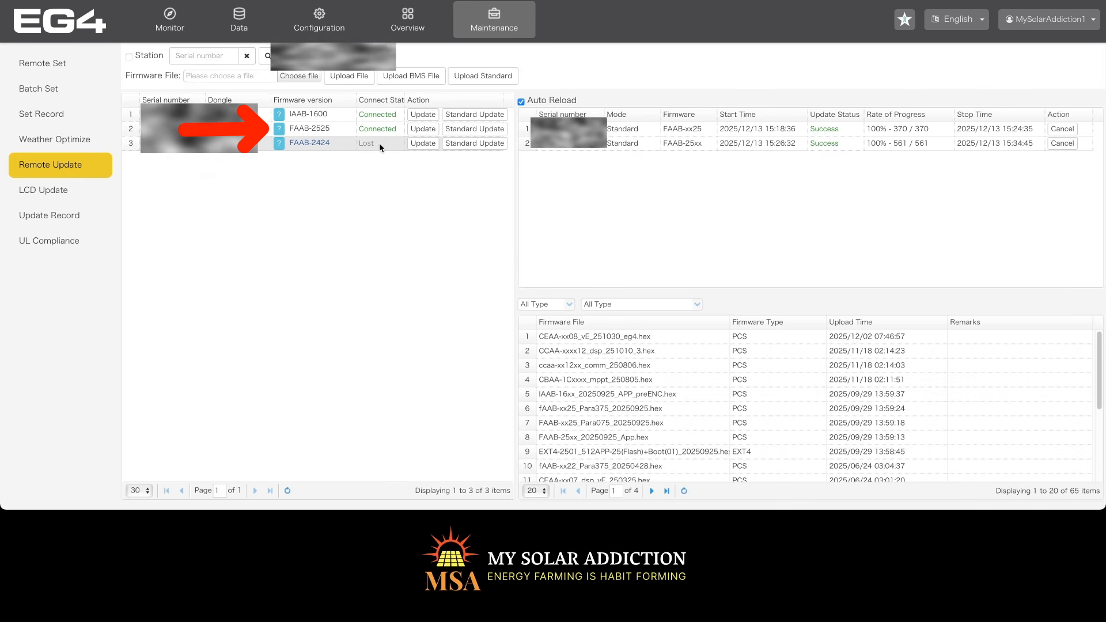
left_click(279, 144)
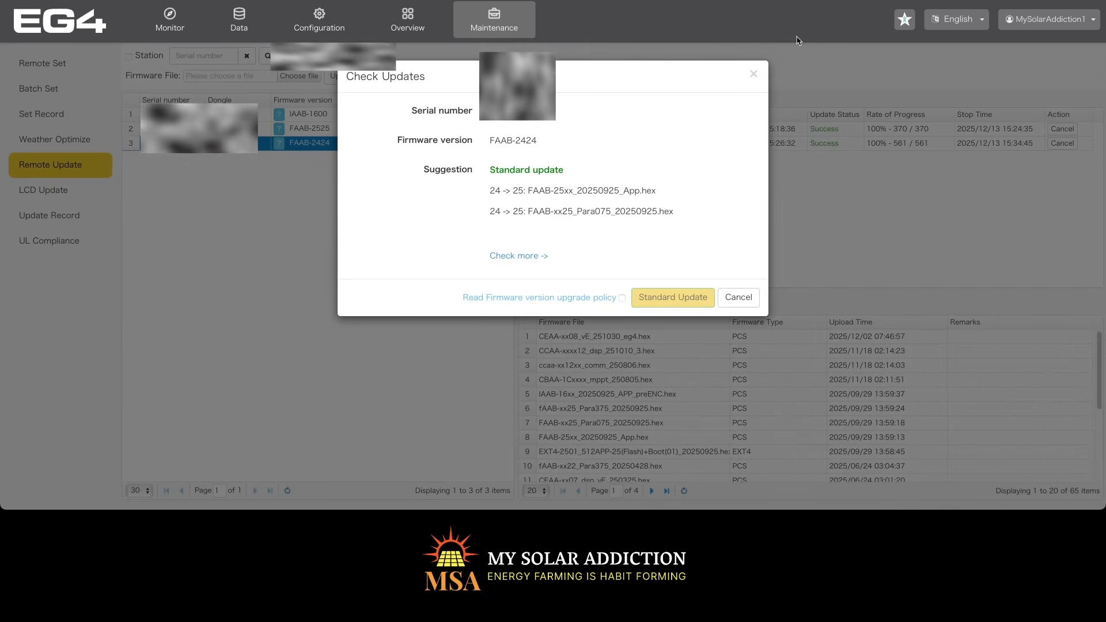
Close the update check and try to start the Standard Update on the third listed inverter.
left_click(753, 74)
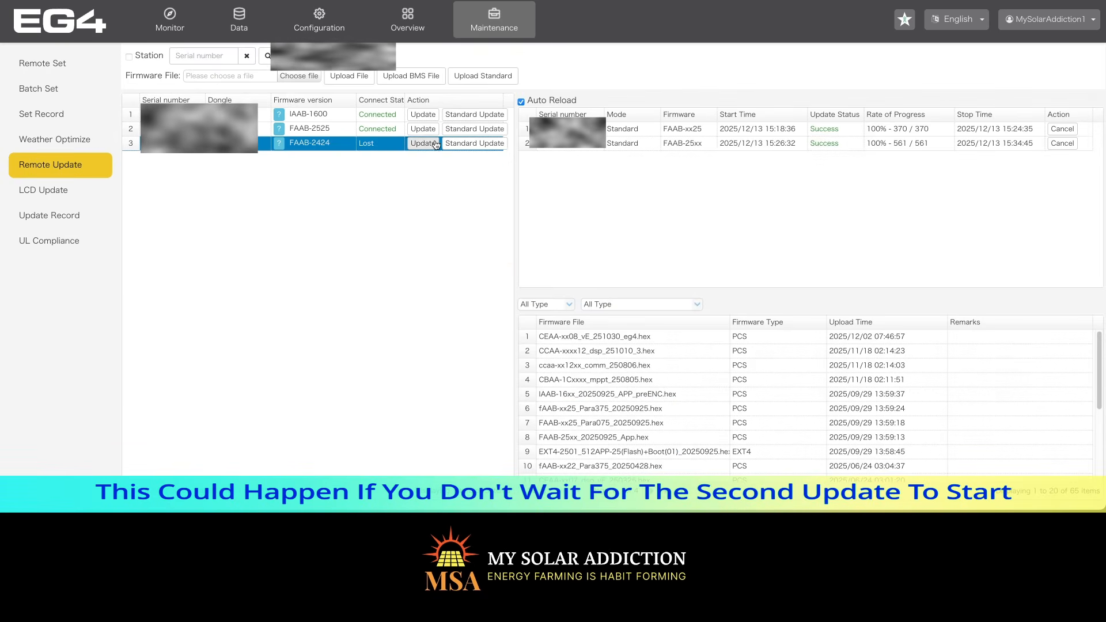
left_click(475, 144)
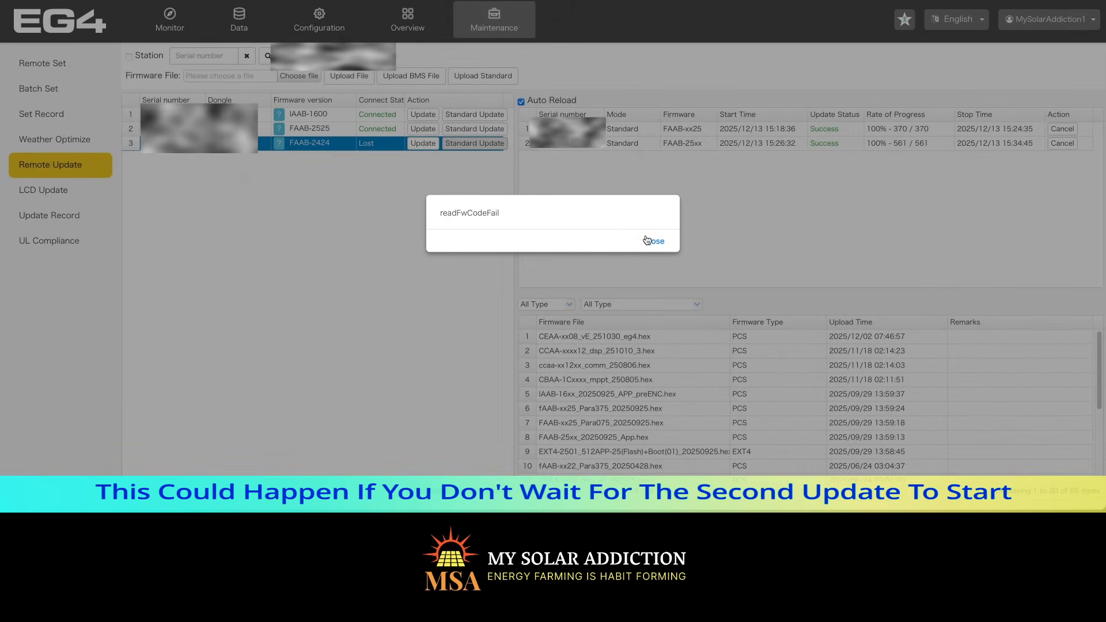
left_click(648, 241)
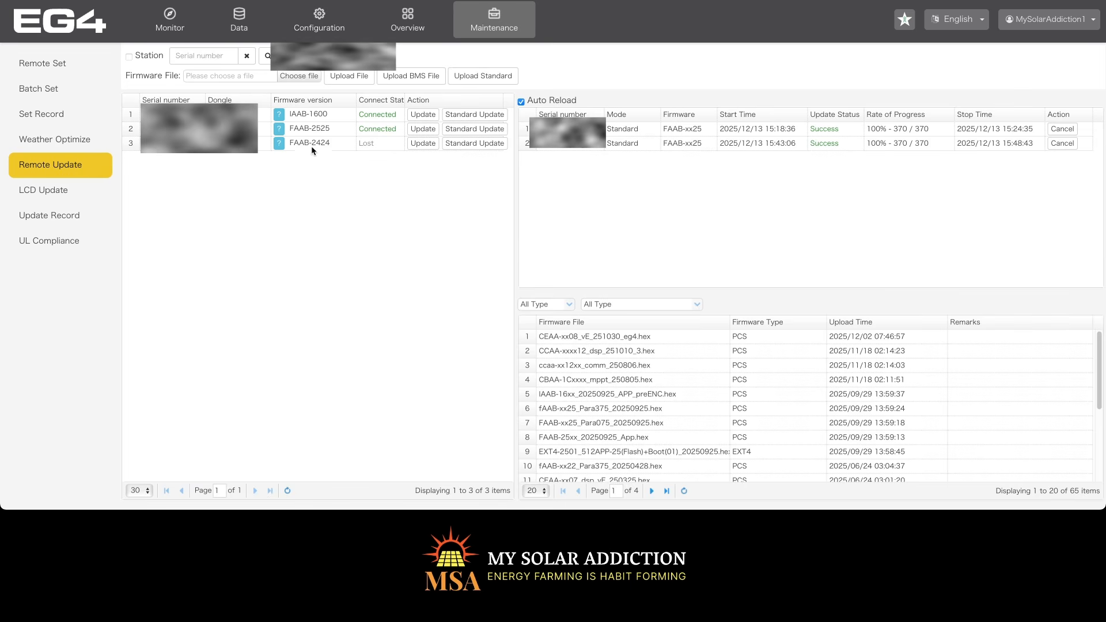
Check the inverter on the Monitor dashboard and set it from Standby to Normal in its remote settings.
left_click(169, 22)
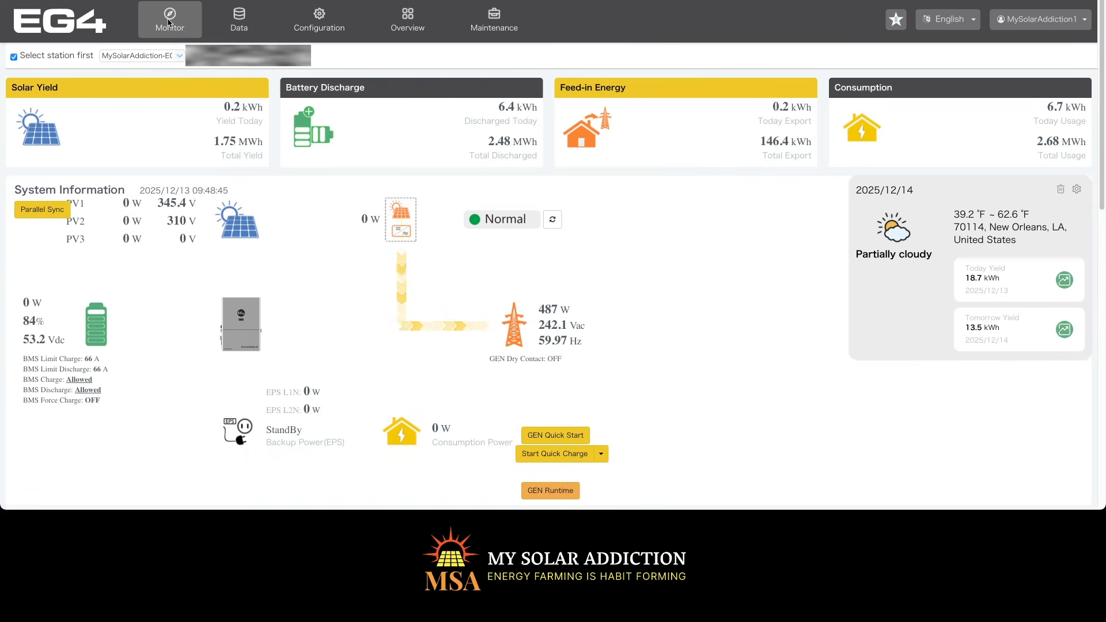
left_click(500, 30)
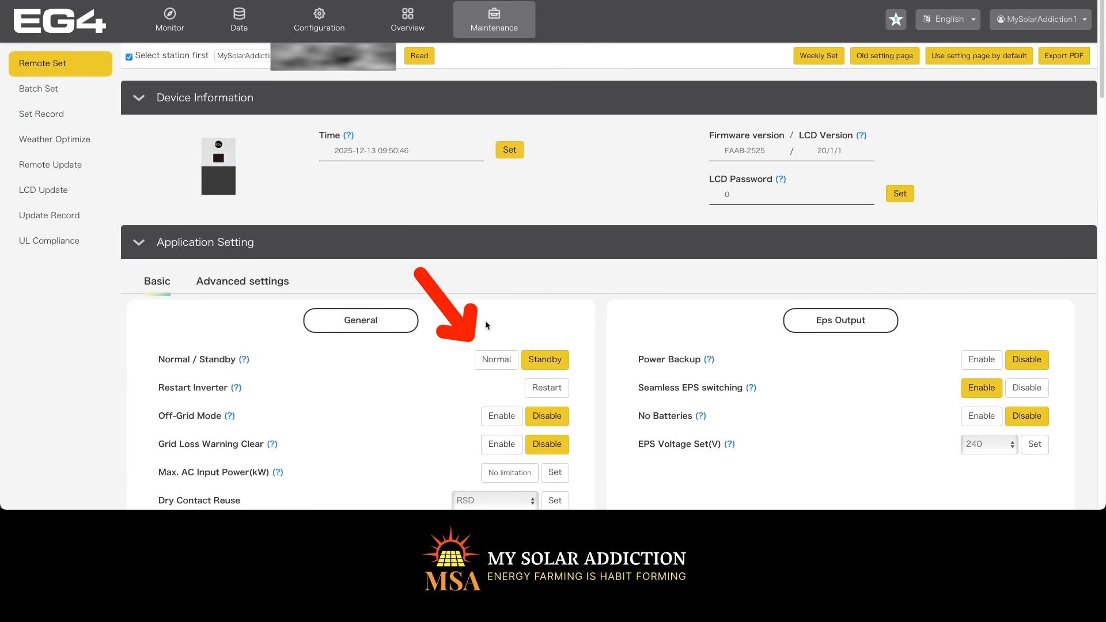
left_click(496, 368)
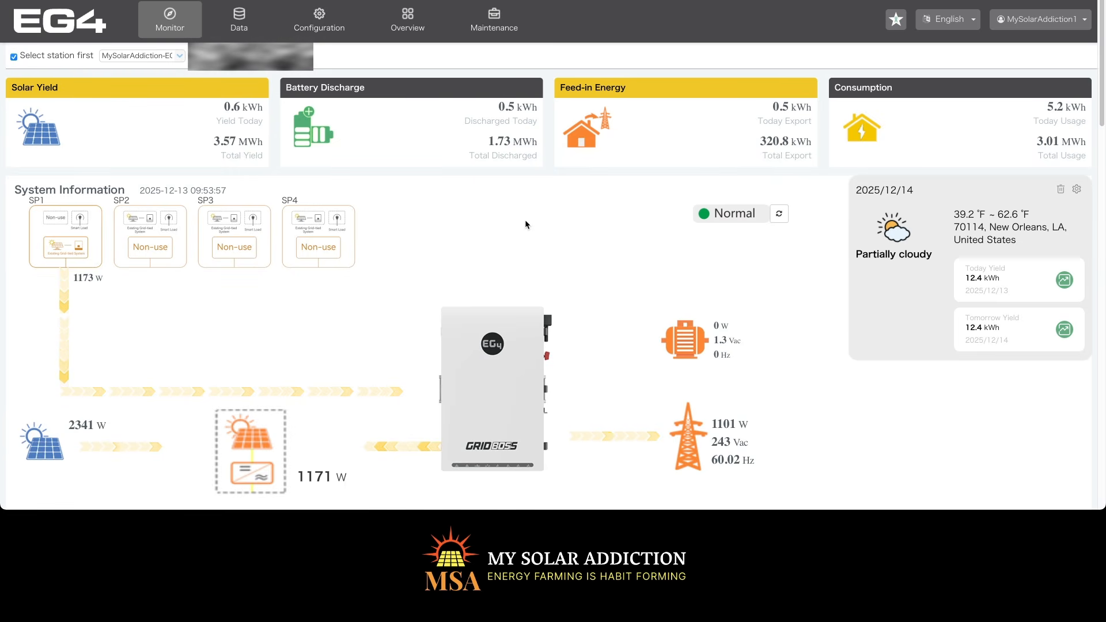
Compare the Monitor dashboards of the GridBOSS and the third listed inverter, checking the inverter's battery status.
scroll(528, 223, "down", 1)
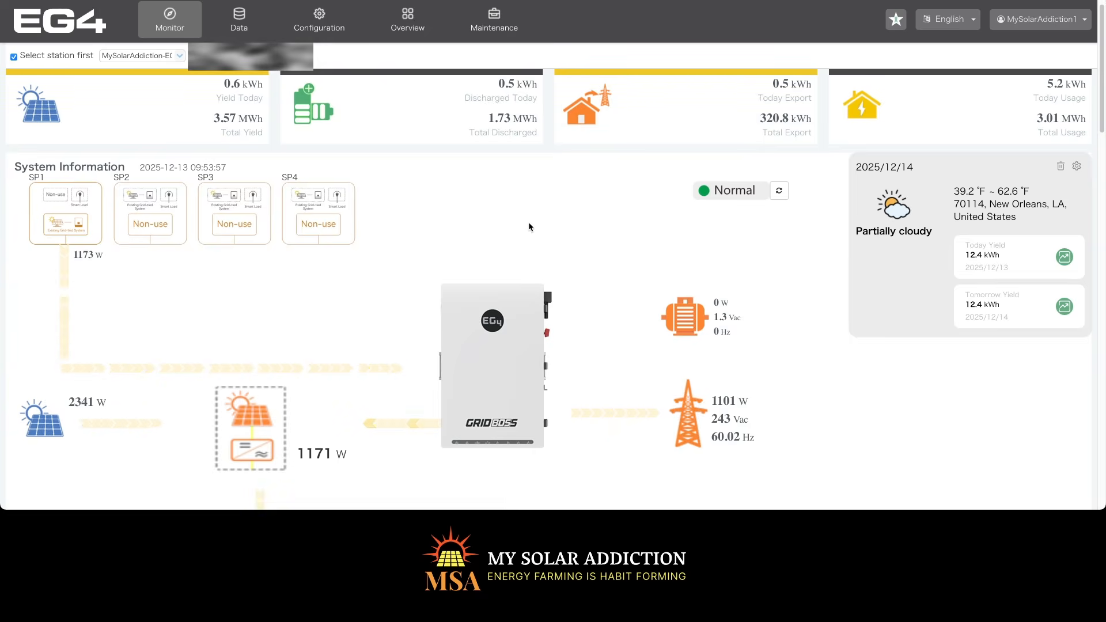
scroll(528, 223, "up", 1)
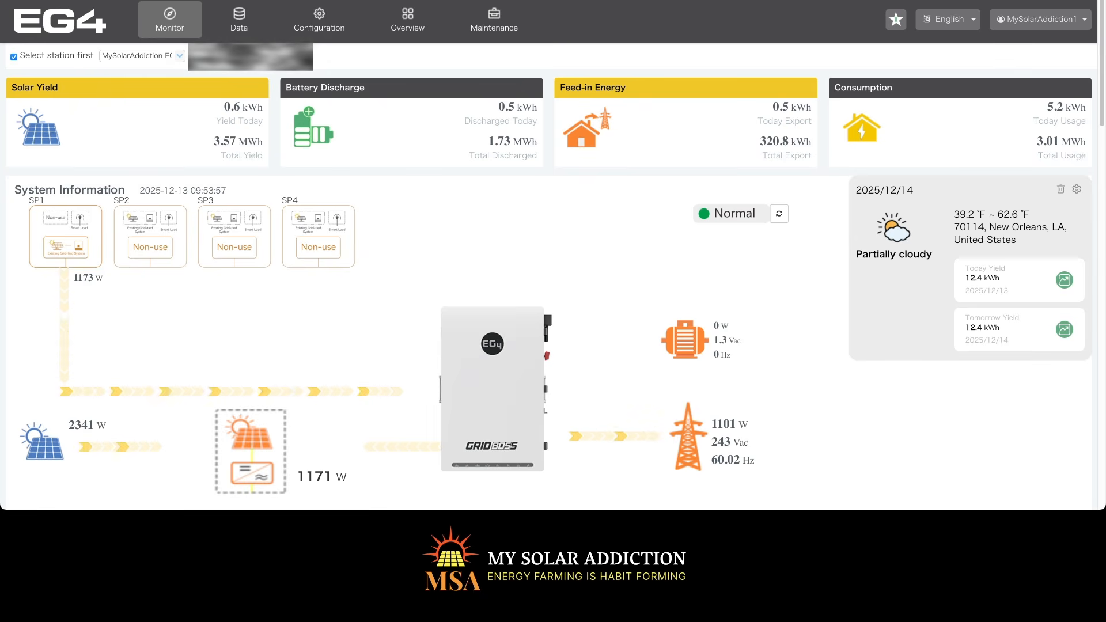
left_click(259, 57)
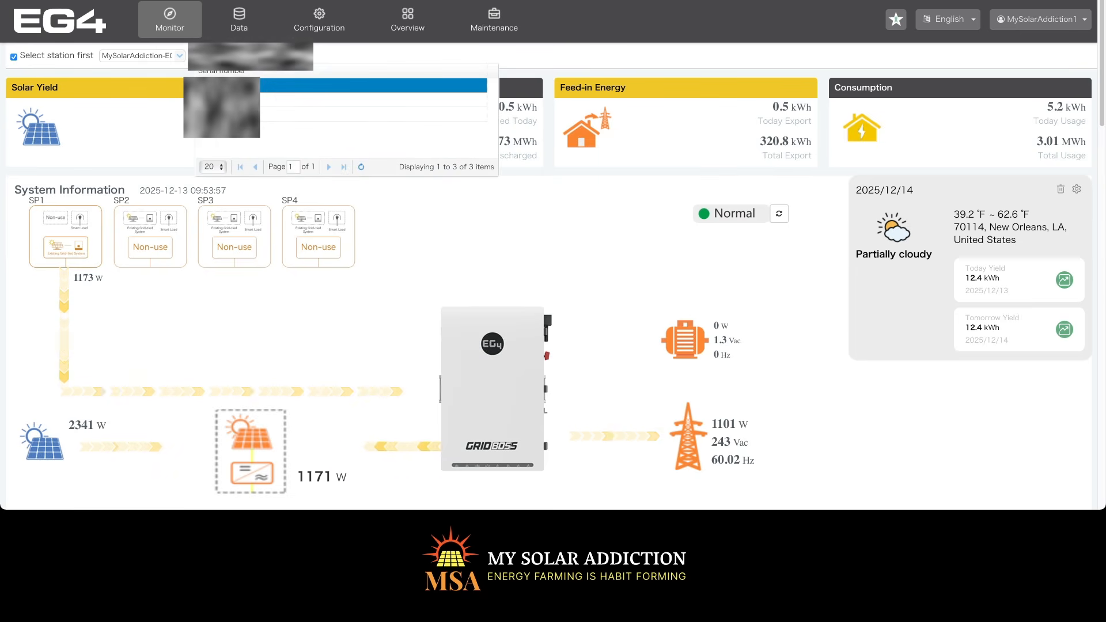
left_click(264, 113)
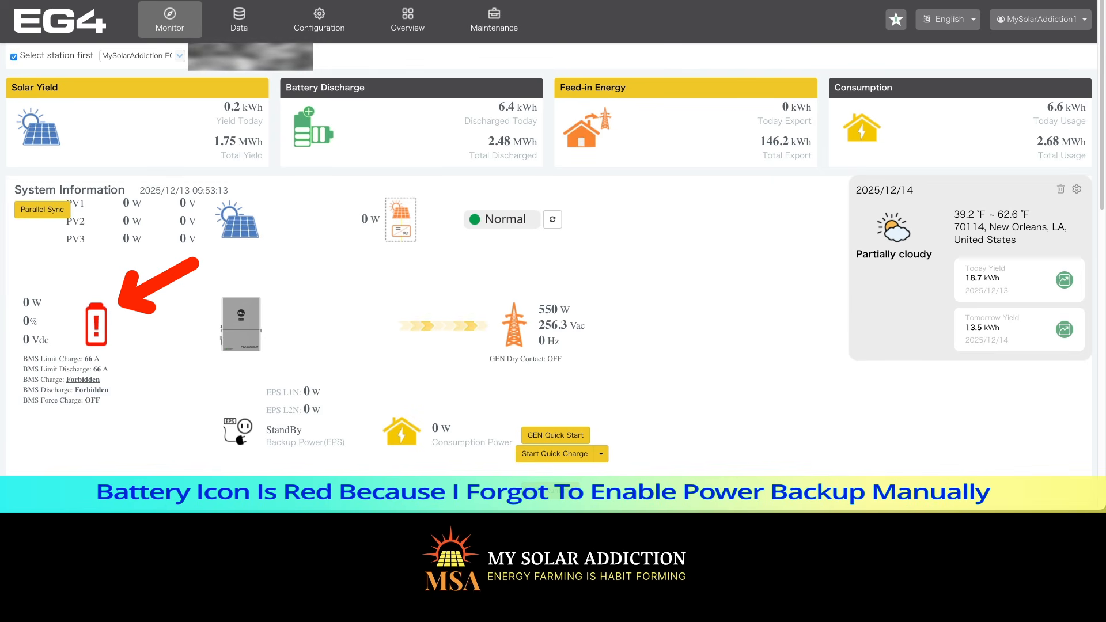
left_click(259, 56)
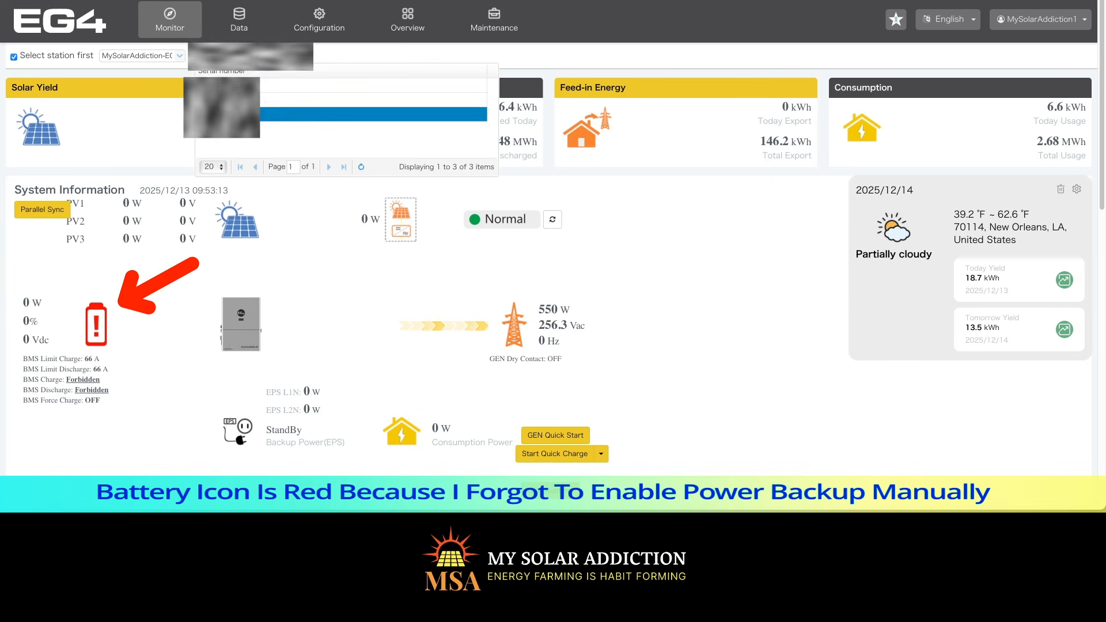
left_click(264, 86)
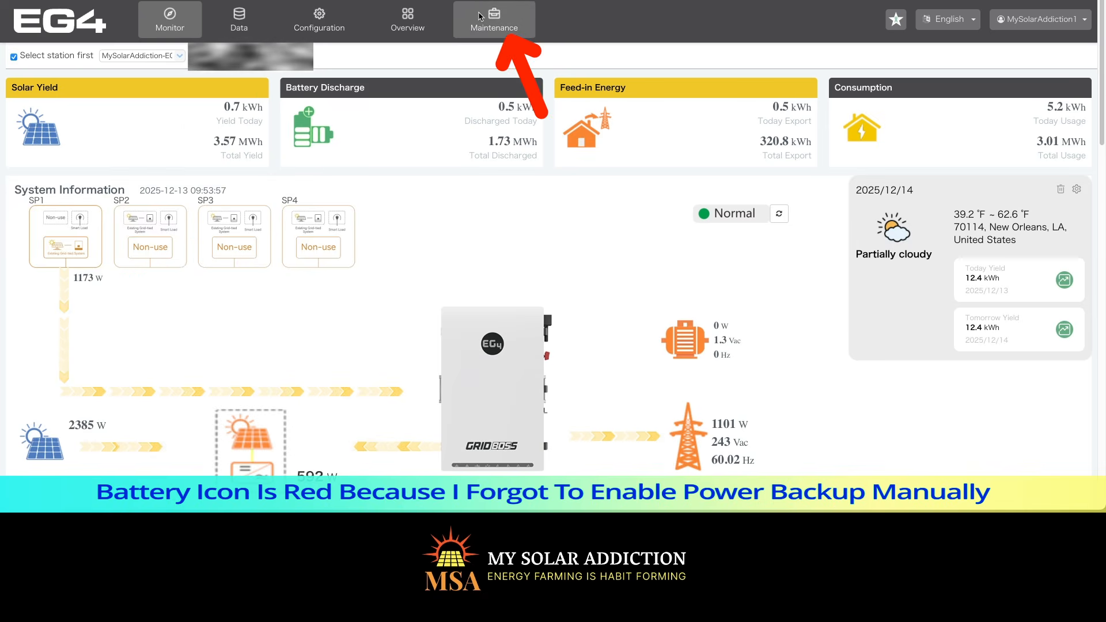
Read the updated inverter's remote settings and enable Power Backup under its EPS output options.
left_click(481, 17)
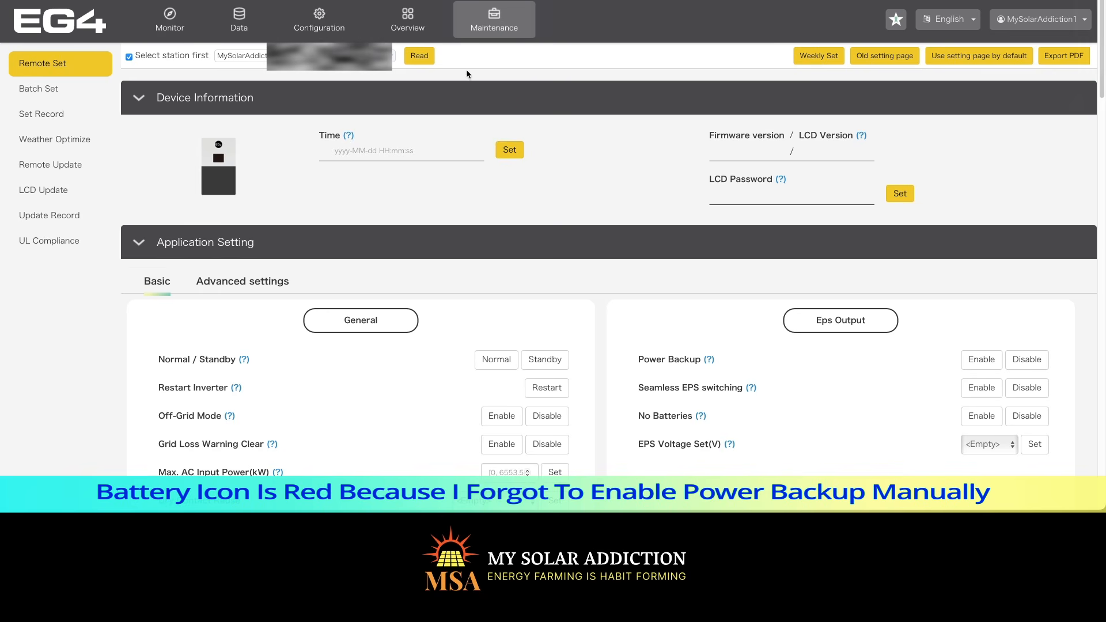
left_click(420, 56)
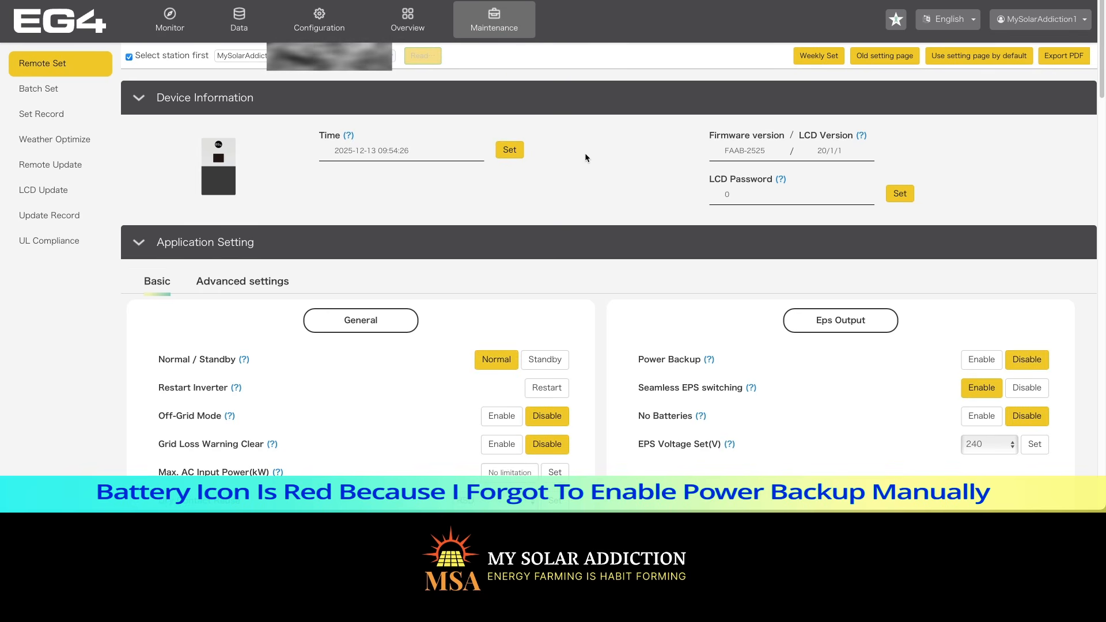
scroll(583, 152, "down", 3)
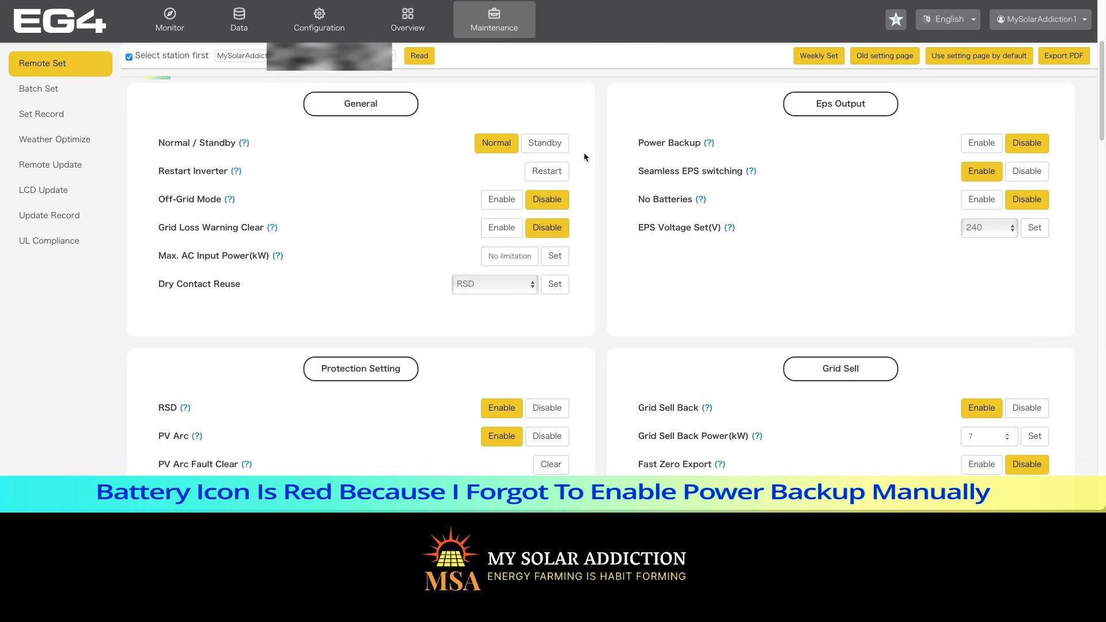
left_click(980, 144)
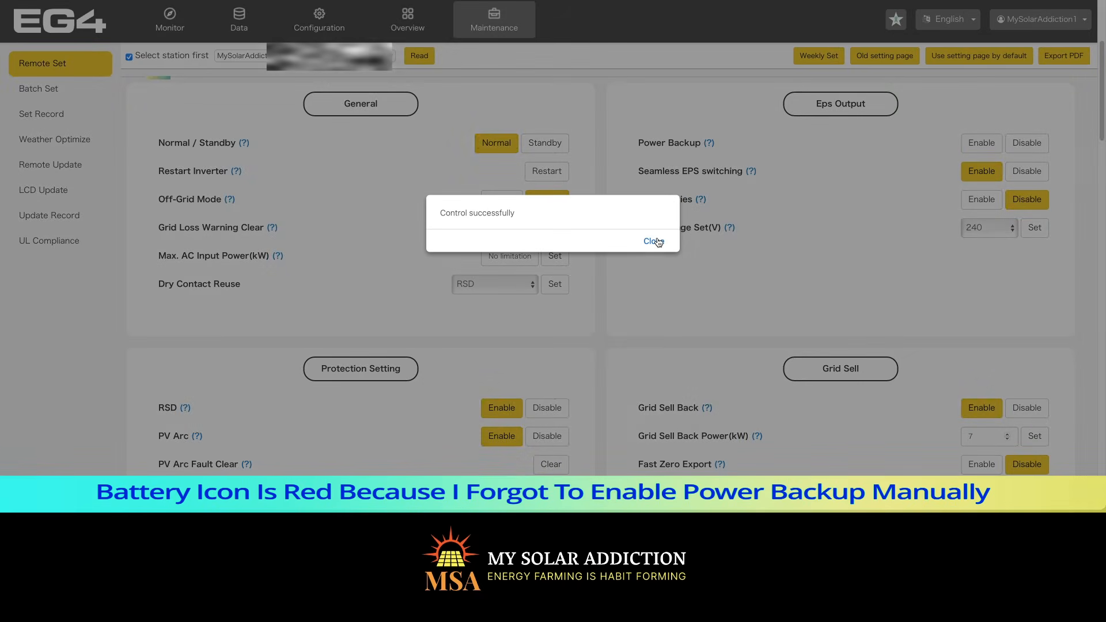
left_click(654, 241)
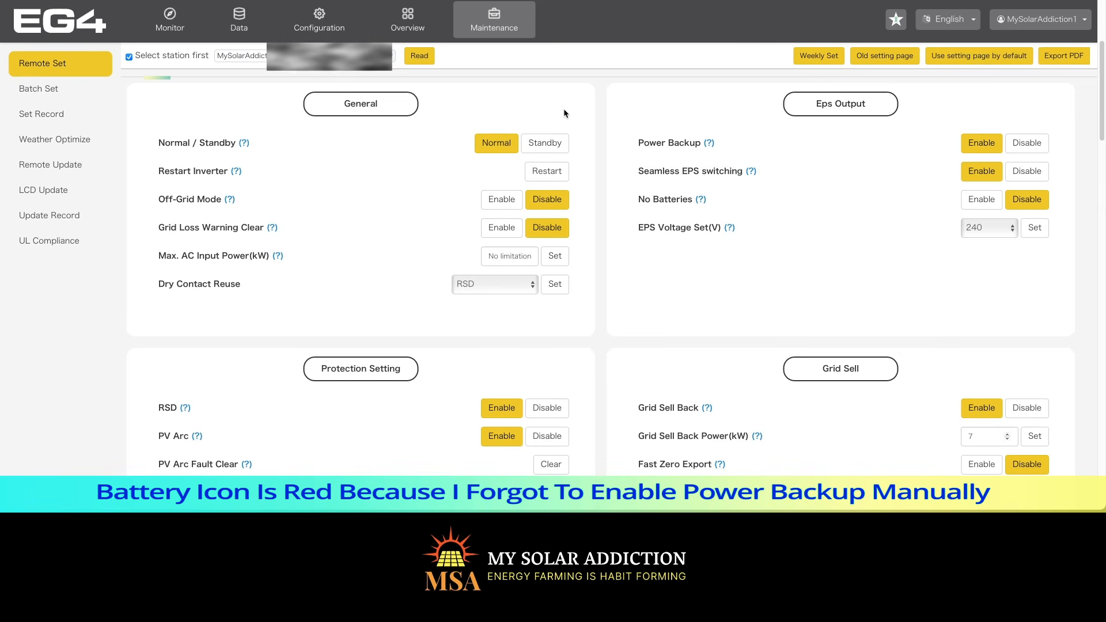
scroll(564, 113, "up", 4)
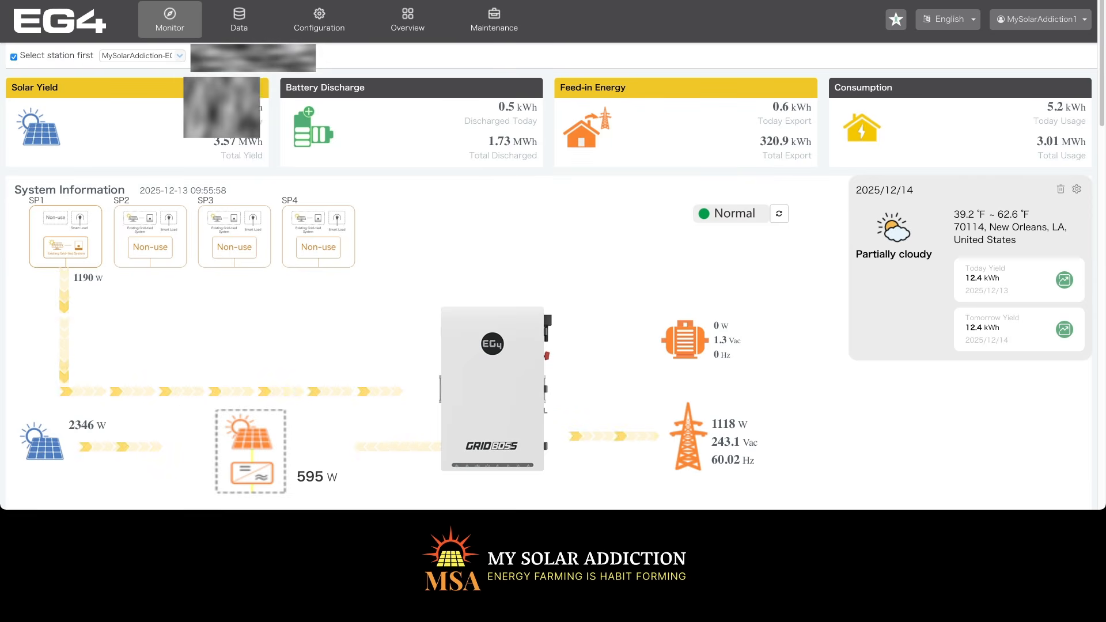
Read the third listed inverter's remote settings to verify its firmware version, operating mode and Power Backup setting.
left_click(249, 100)
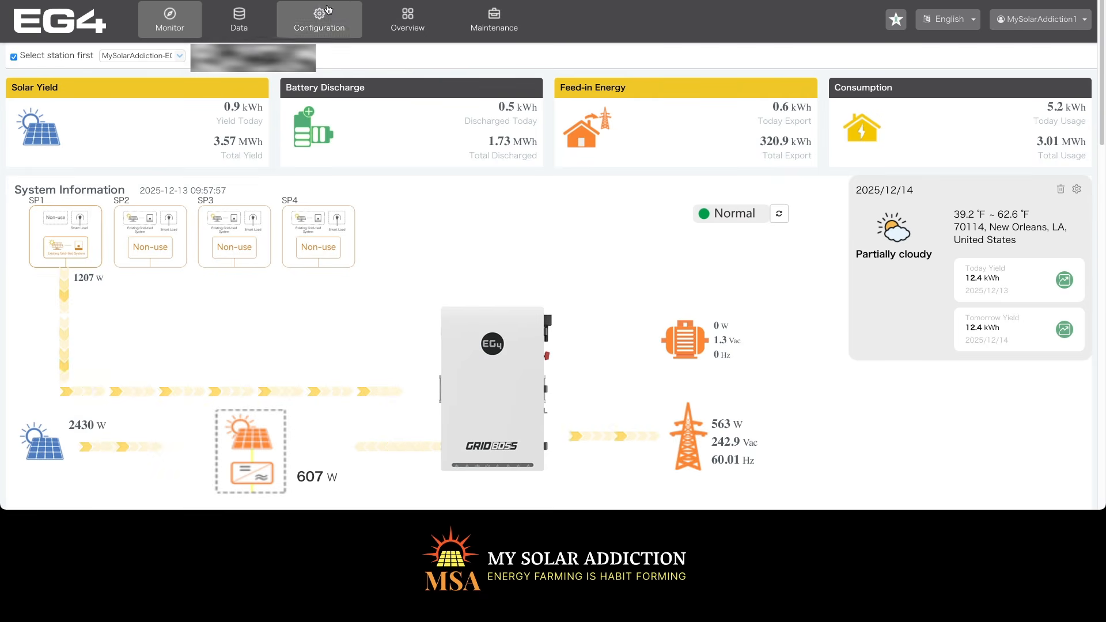
left_click(499, 18)
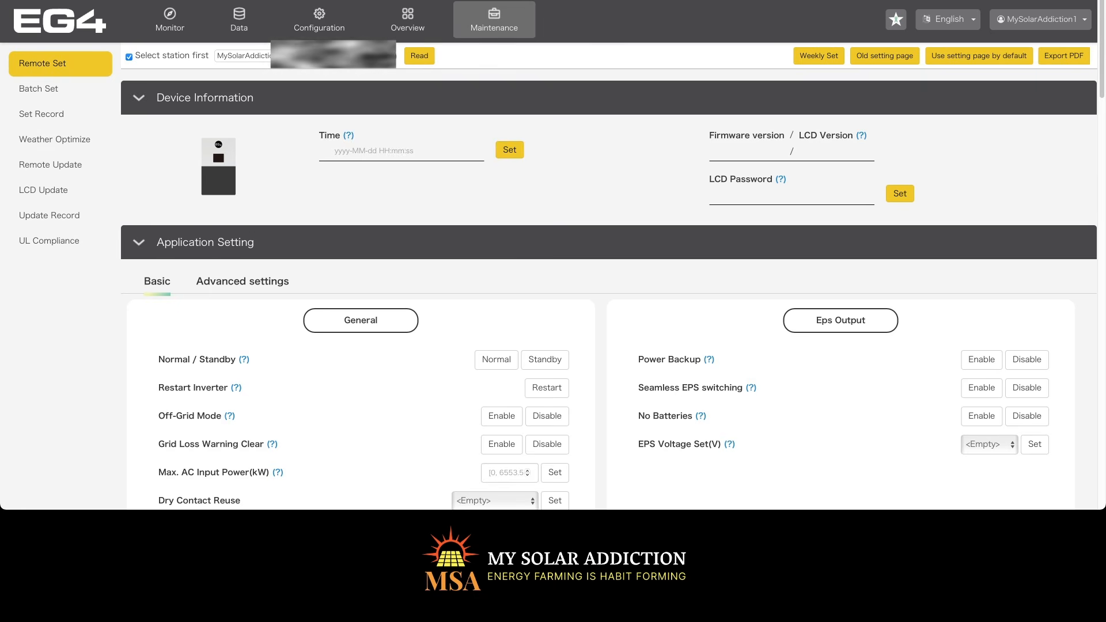
left_click(383, 56)
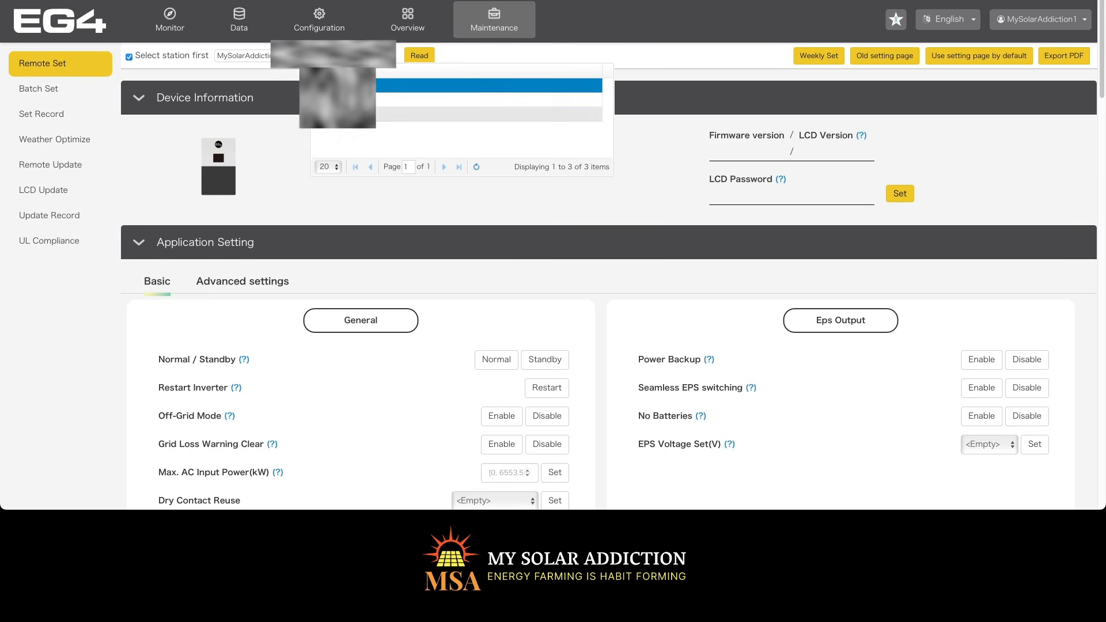
left_click(346, 114)
left_click(420, 56)
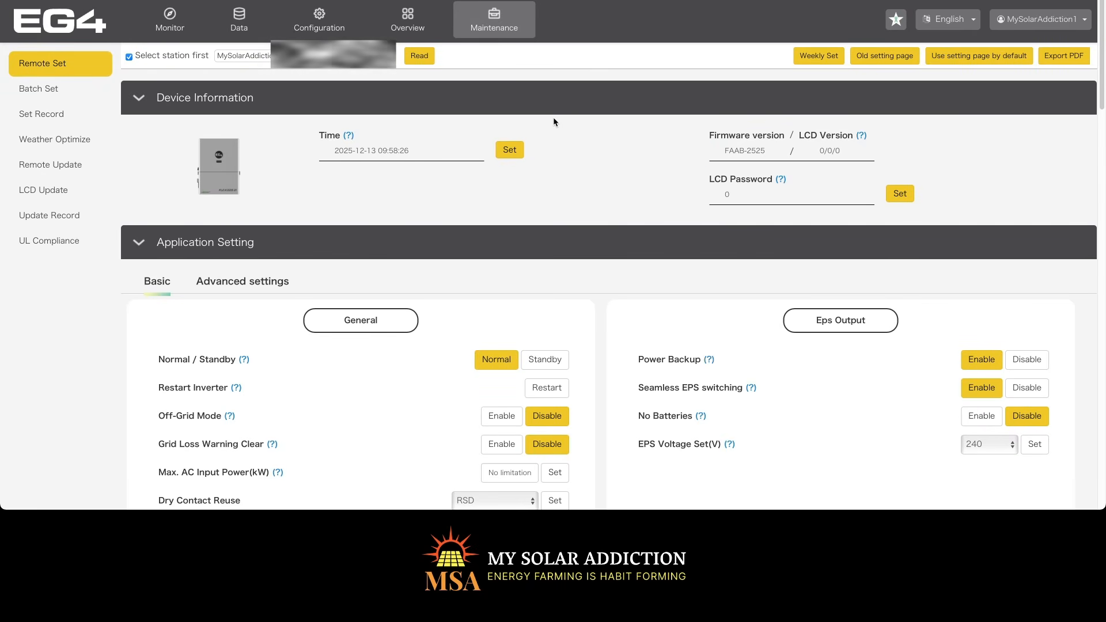
Check the inverter's solar, battery and grid status on the Monitor dashboard and select the third listed device.
left_click(155, 30)
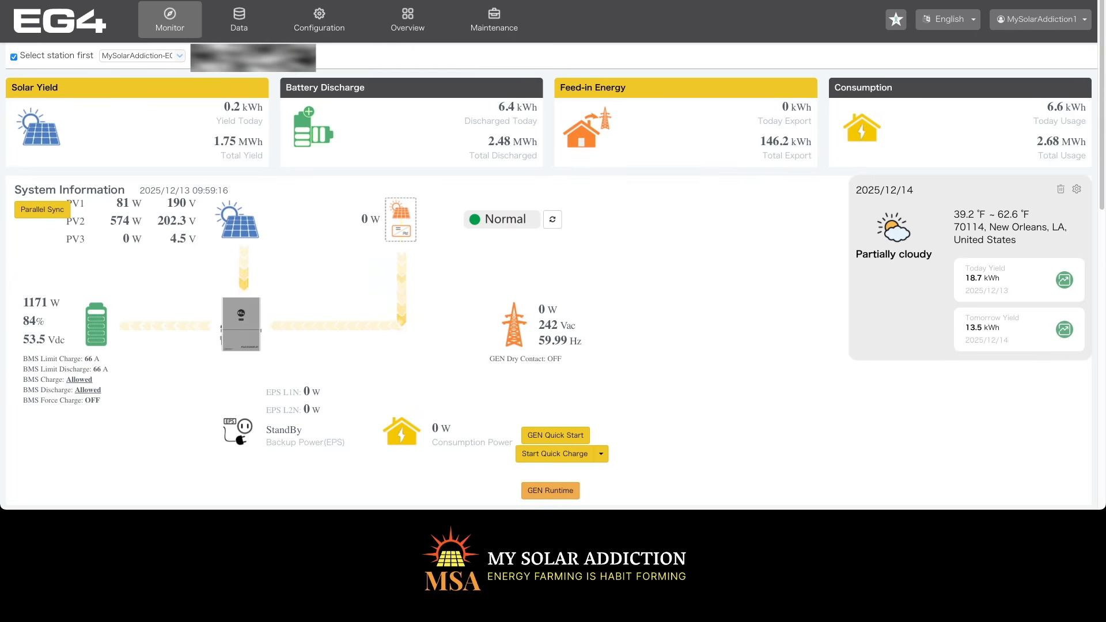
left_click(259, 58)
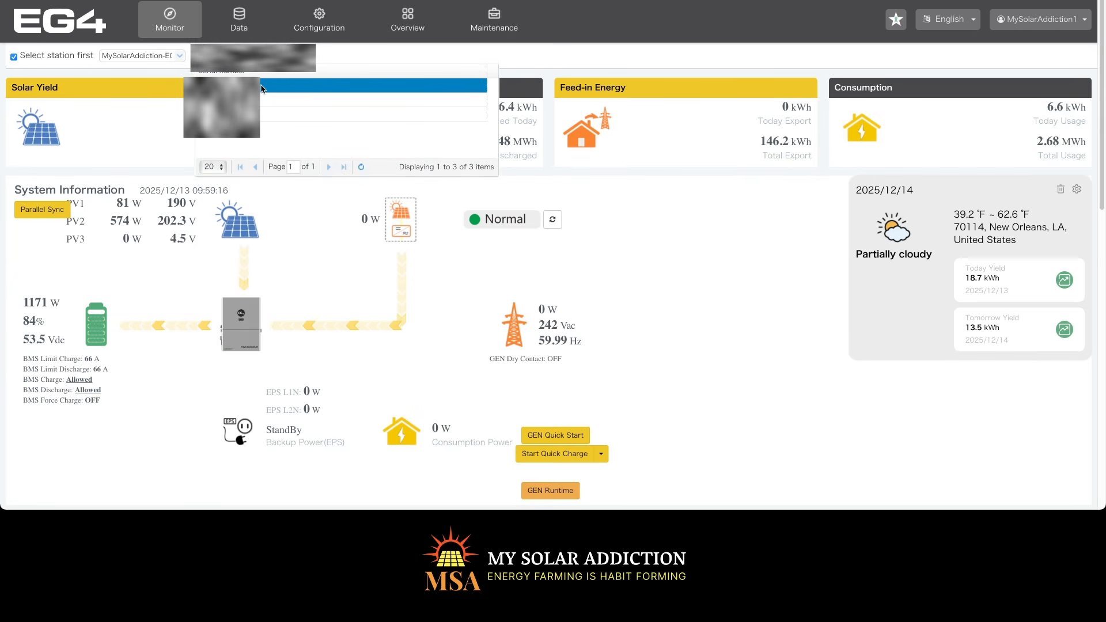
left_click(230, 114)
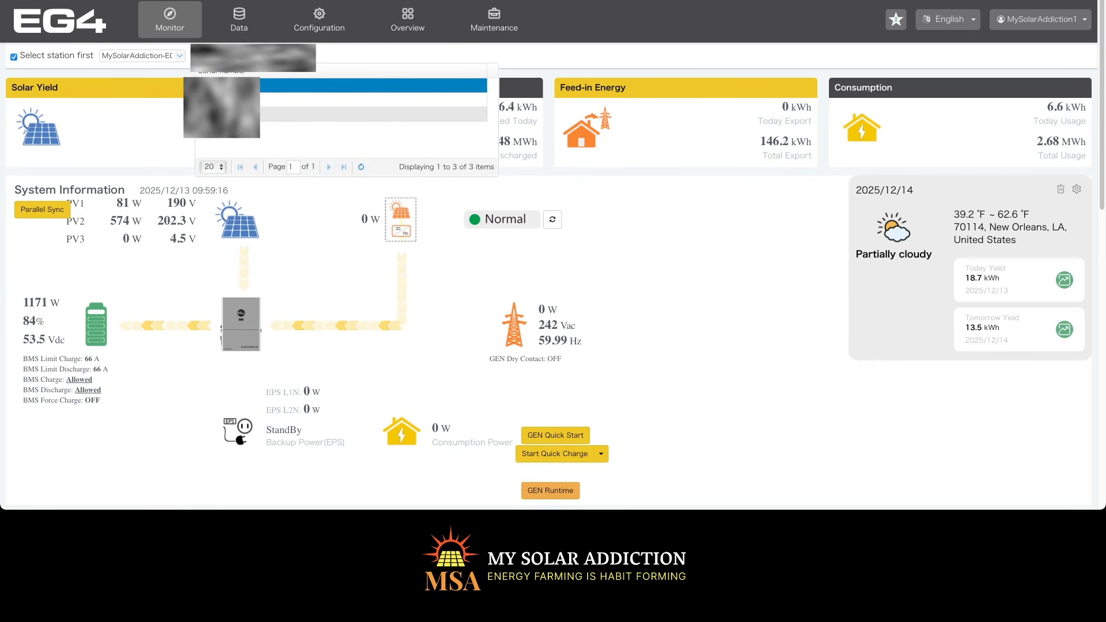